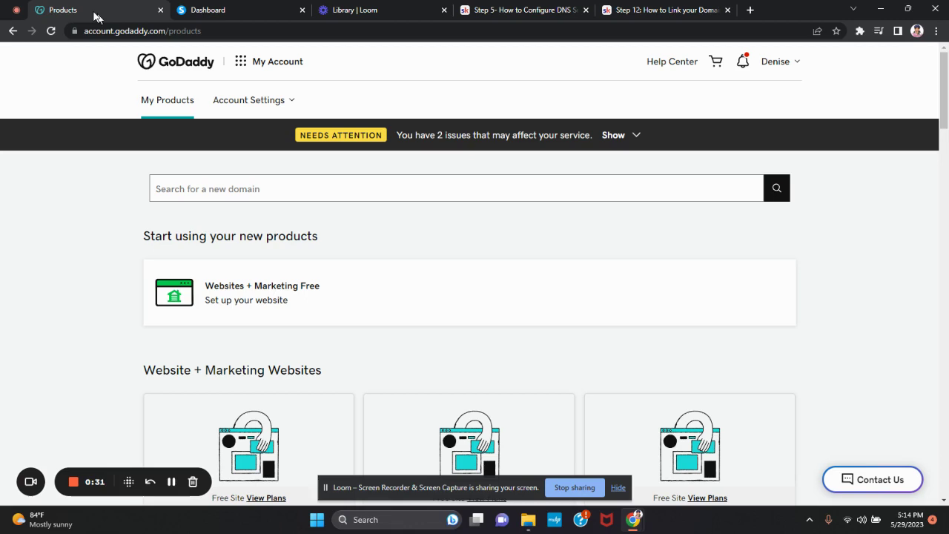
# - Open the full domain portfolio from the Domains section of the account's products page
pyautogui.click(796, 65)
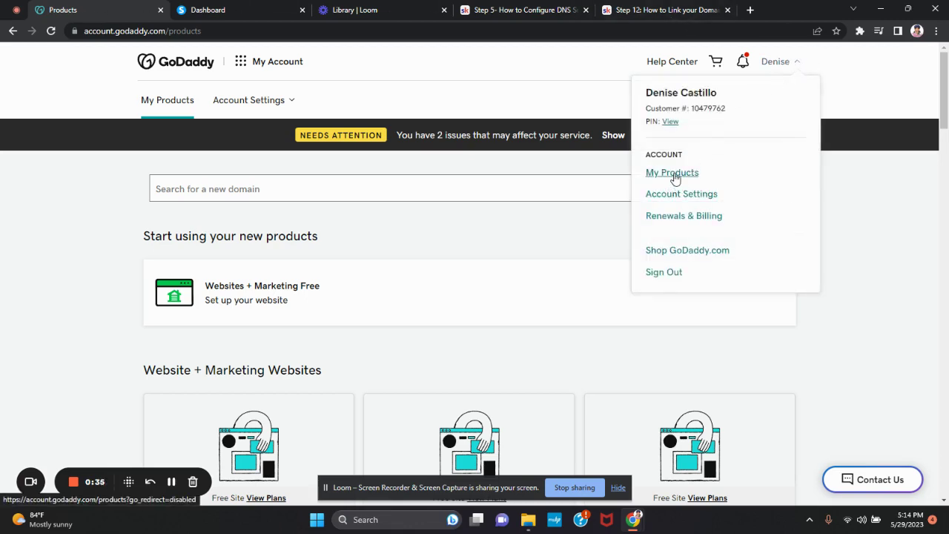
pyautogui.click(672, 173)
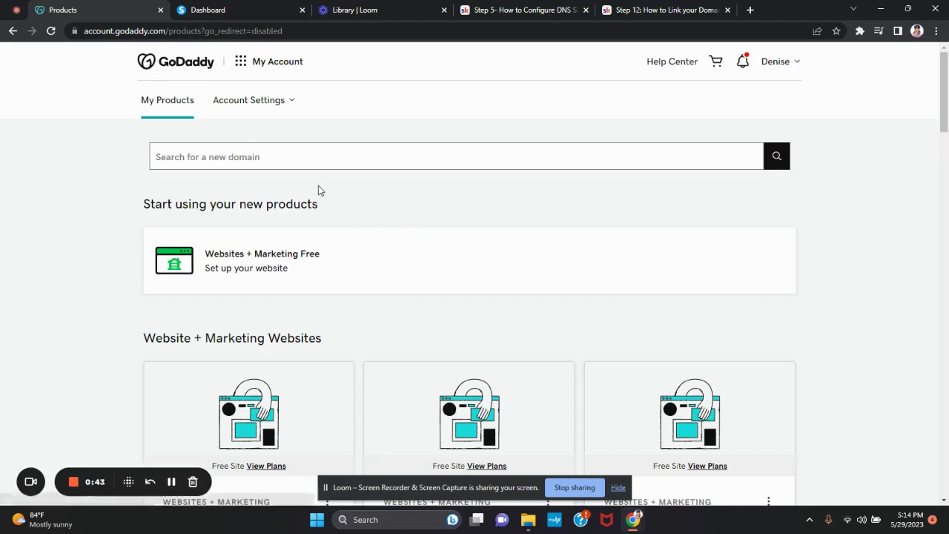
pyautogui.scroll(-3, 349, 207)
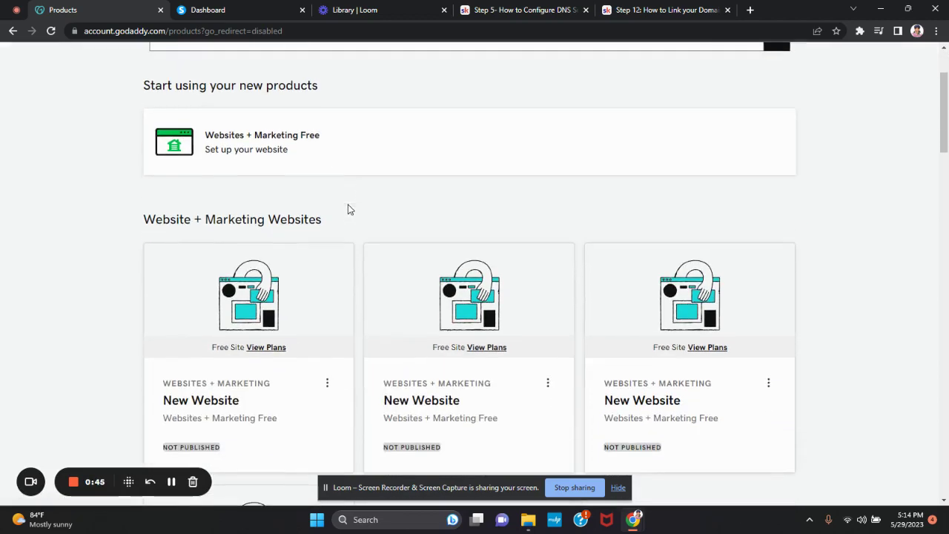
pyautogui.scroll(-5, 348, 206)
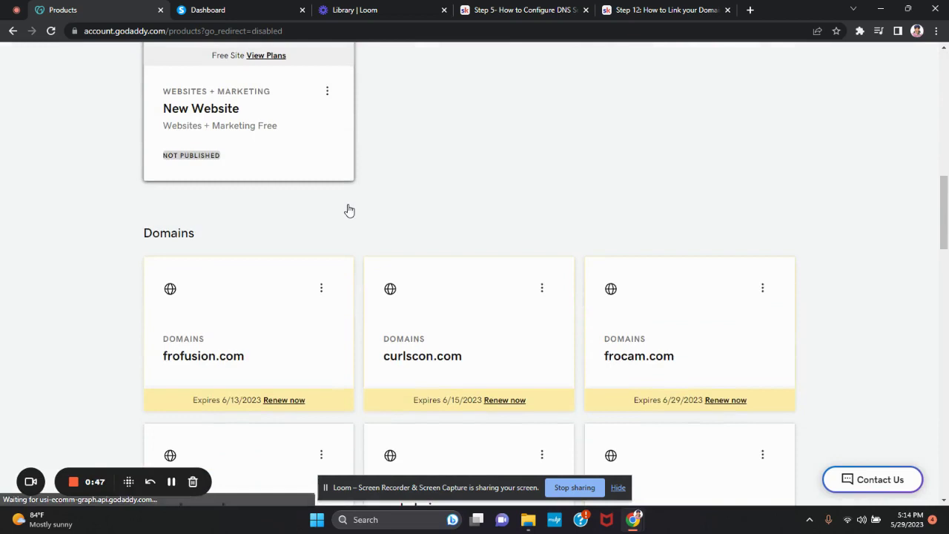
pyautogui.scroll(-5, 348, 209)
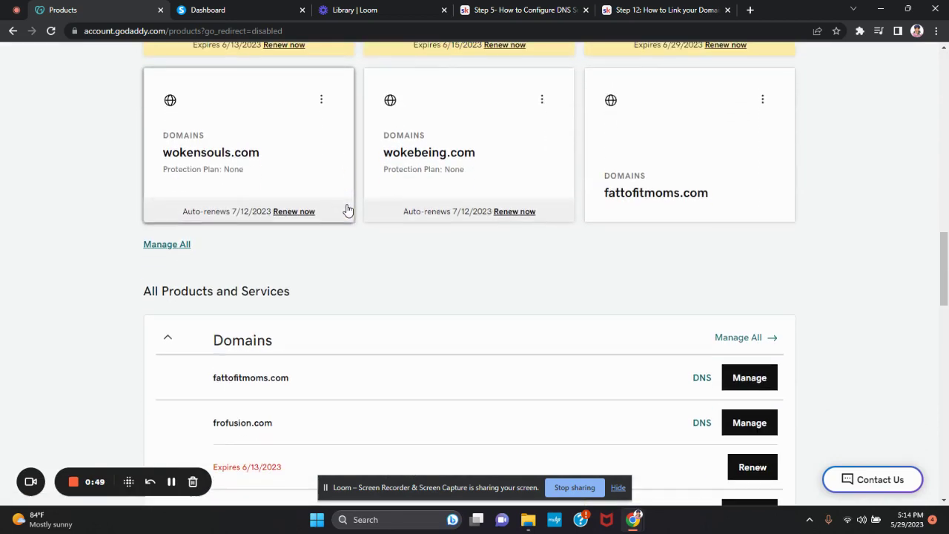
pyautogui.click(162, 245)
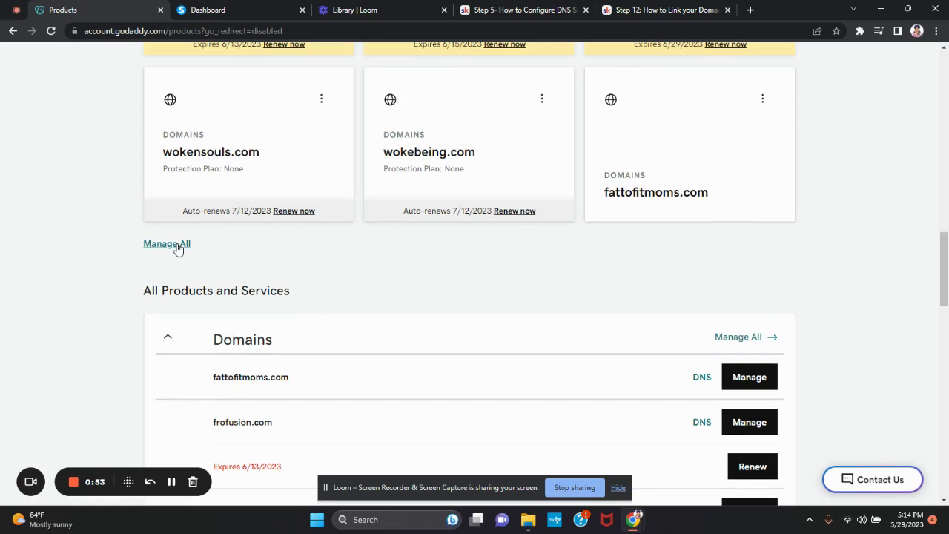
pyautogui.click(178, 247)
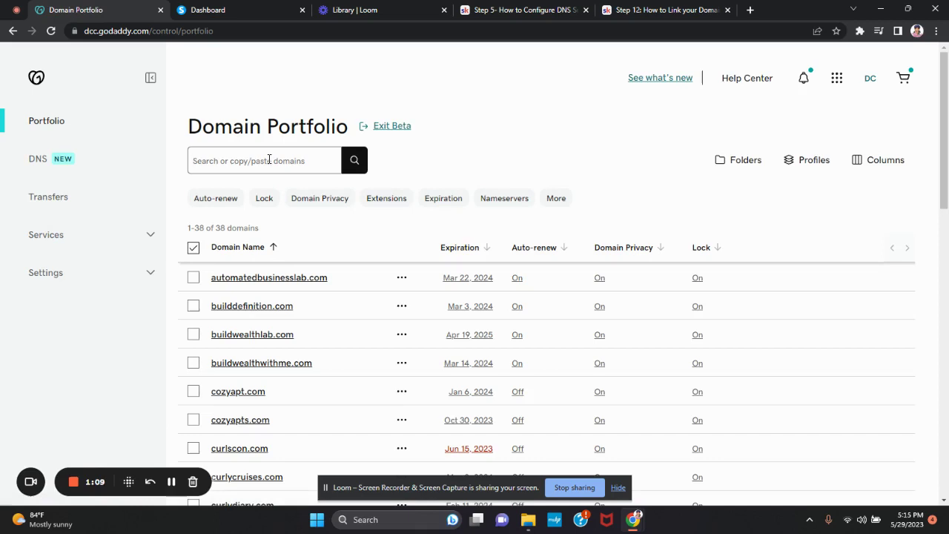
# - Search the domain portfolio for mytimemyterms.com and open that domain's settings
pyautogui.click(269, 159)
pyautogui.write('my')
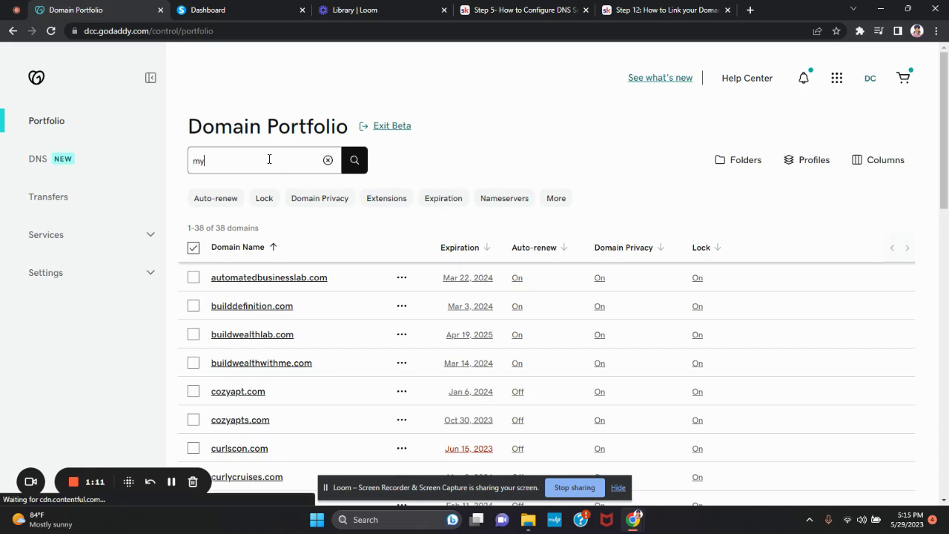
pyautogui.write('time')
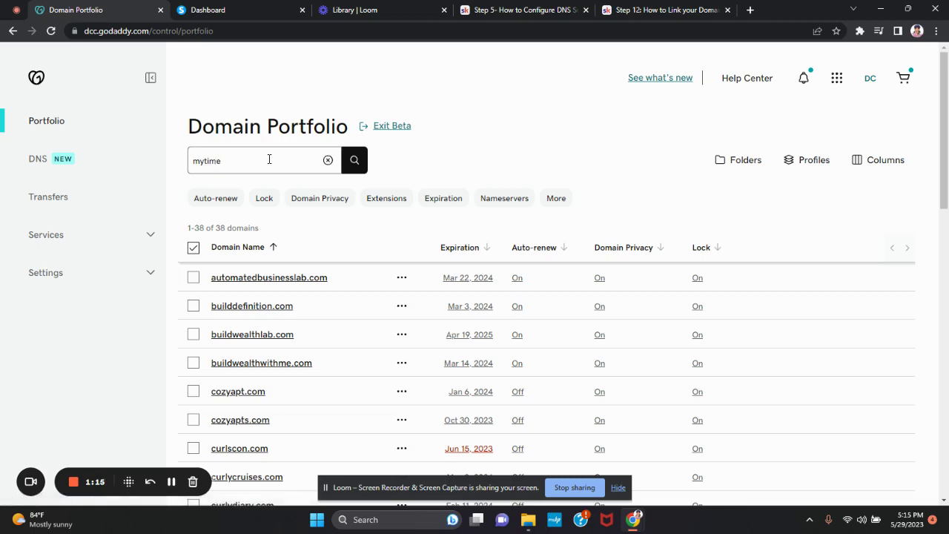
pyautogui.write('myterms.com')
pyautogui.click(356, 160)
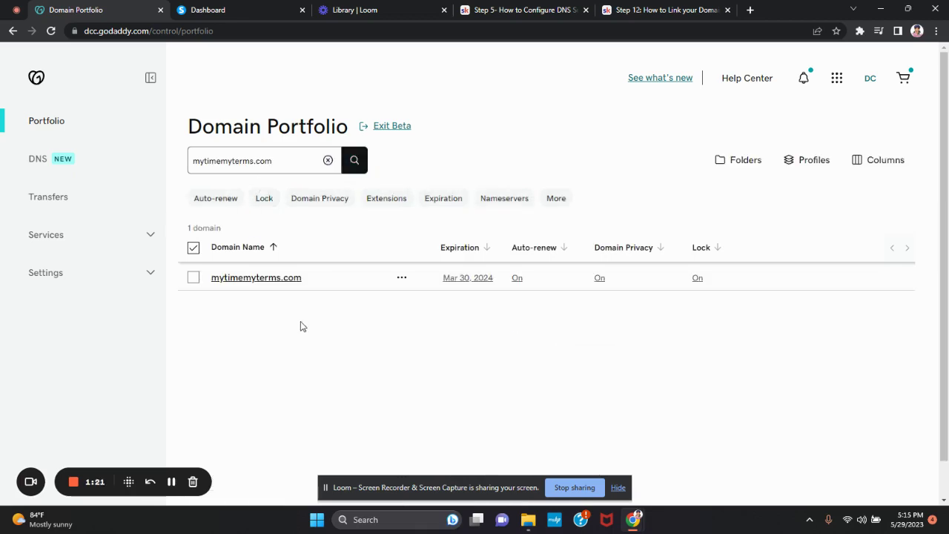
pyautogui.click(257, 278)
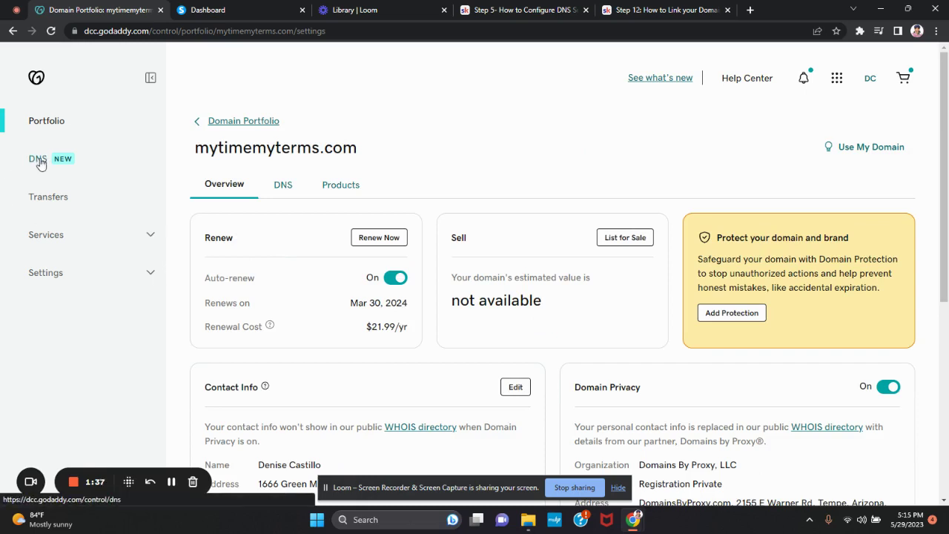
# - Open the DNS records of mytimemyterms.com and look through the record list
pyautogui.click(283, 186)
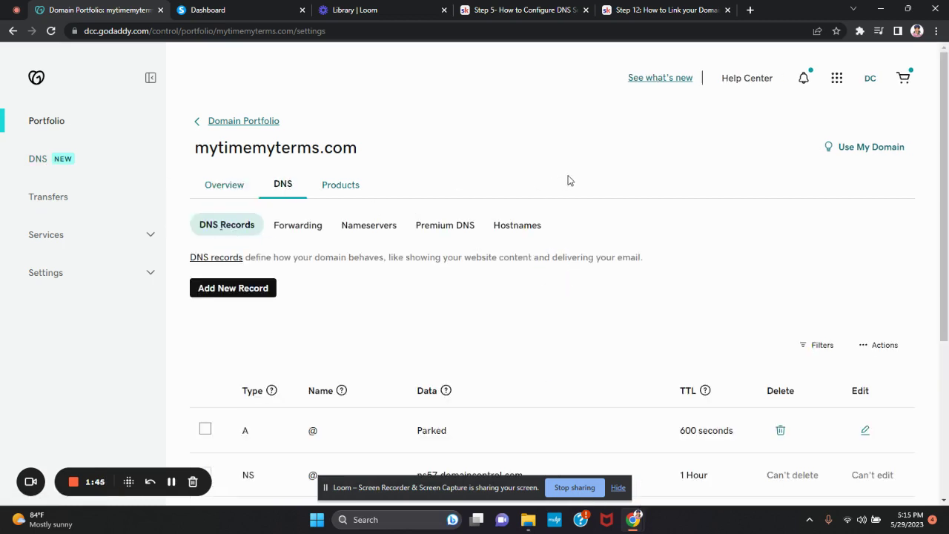
pyautogui.scroll(-3, 624, 167)
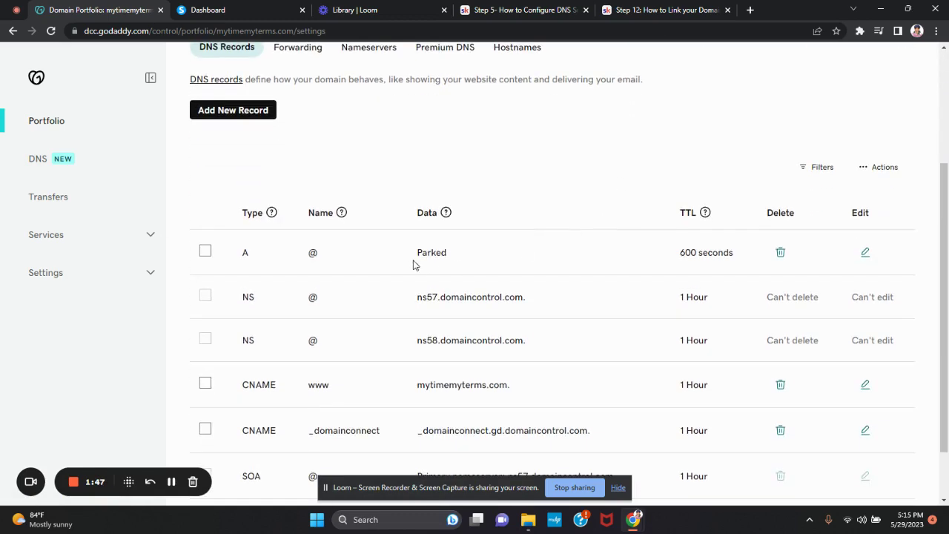
pyautogui.scroll(-1, 413, 265)
pyautogui.scroll(5, 400, 424)
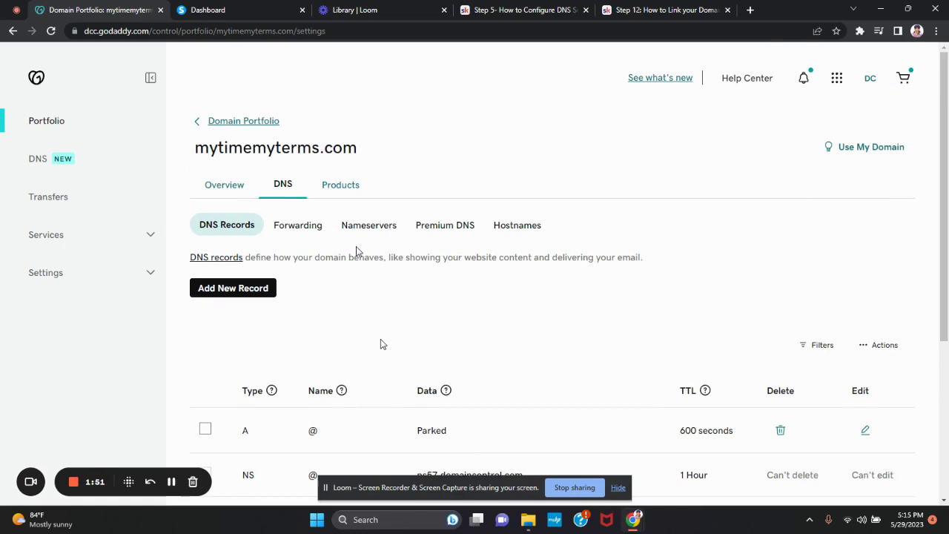
# - Switch to the systeme.io dashboard and open the Custom domains page in the profile settings
pyautogui.click(234, 11)
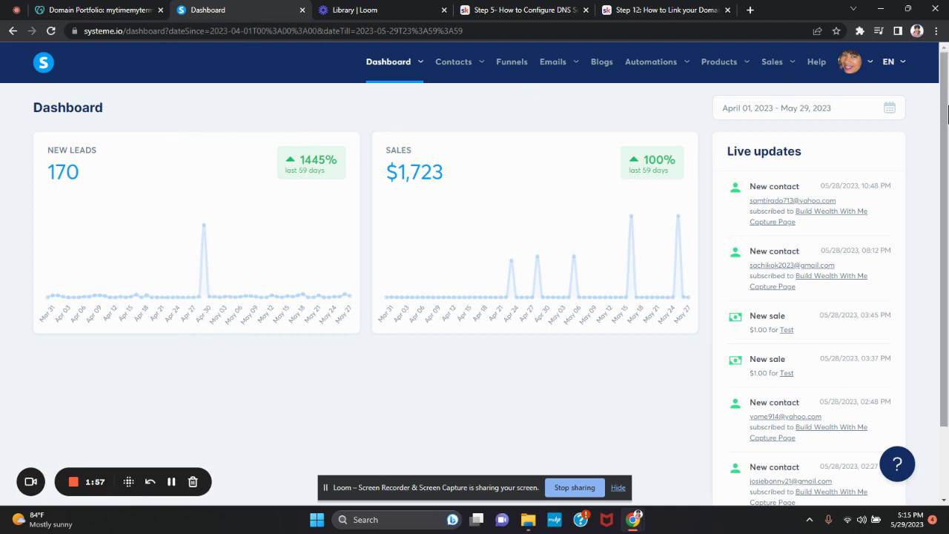
pyautogui.moveTo(834, 73)
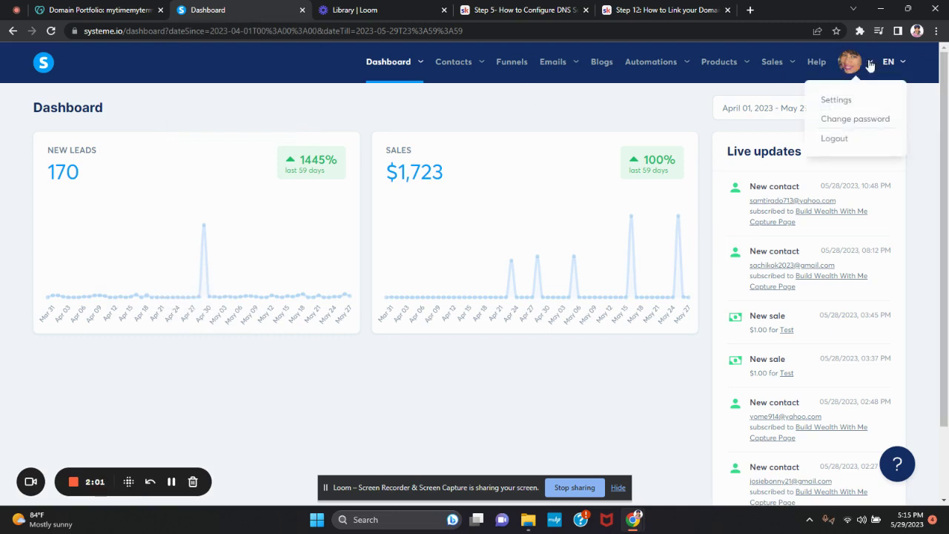
pyautogui.click(838, 102)
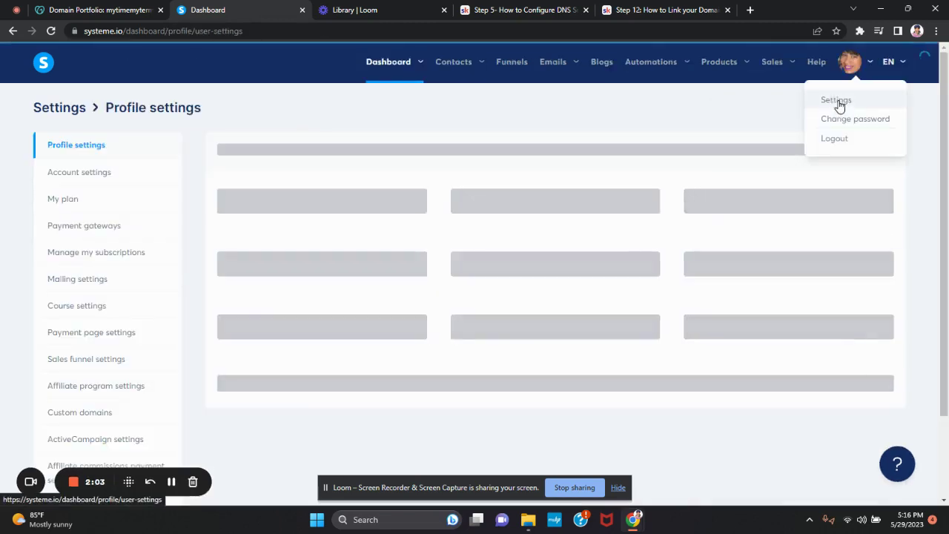
pyautogui.scroll(-2, 127, 352)
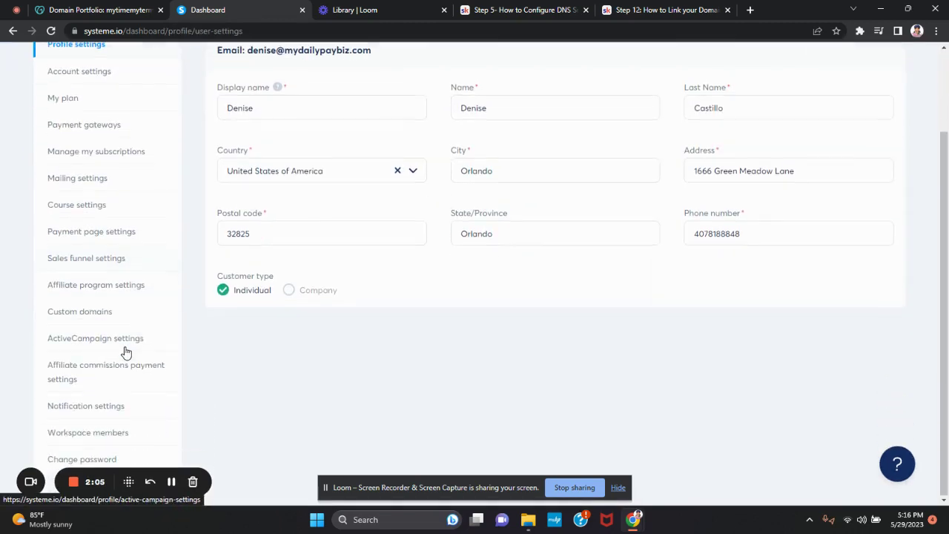
pyautogui.click(80, 313)
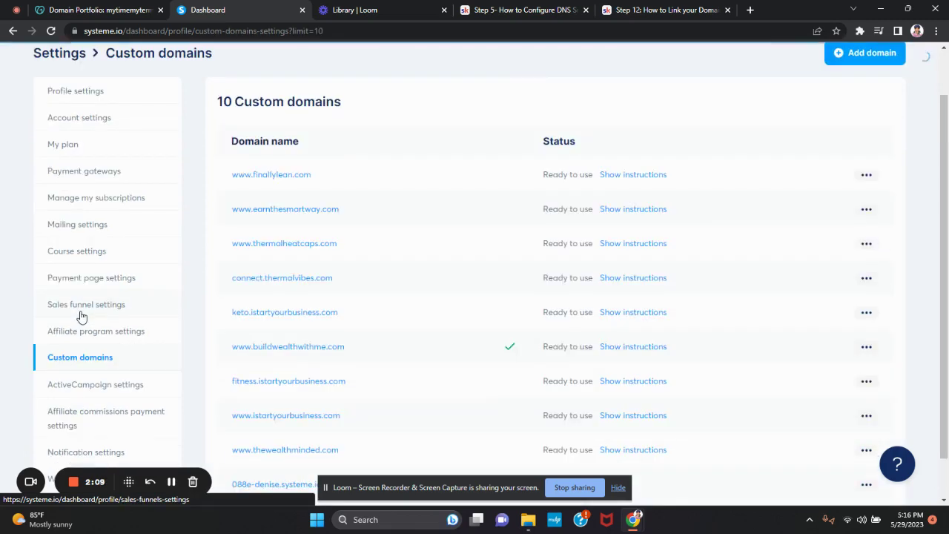
pyautogui.scroll(-1, 767, 150)
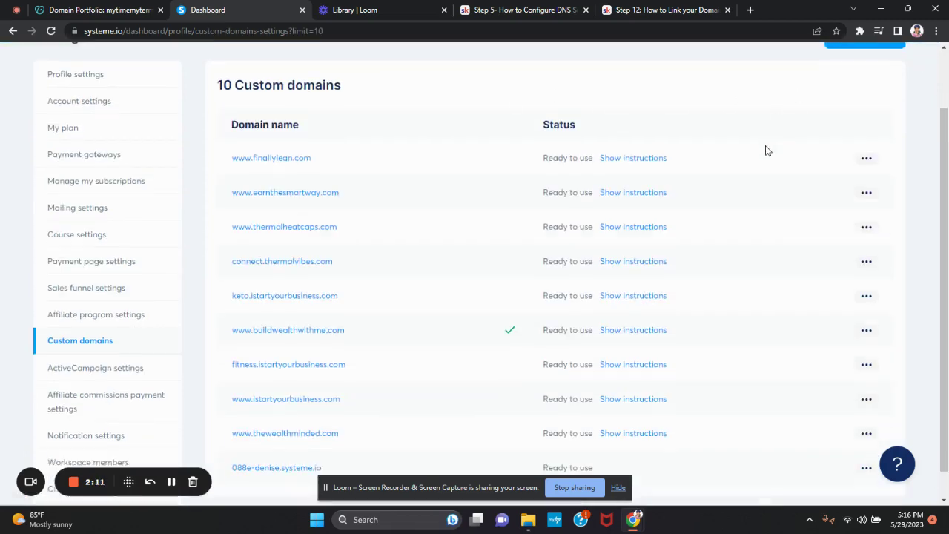
pyautogui.scroll(-1, 768, 150)
pyautogui.scroll(3, 768, 150)
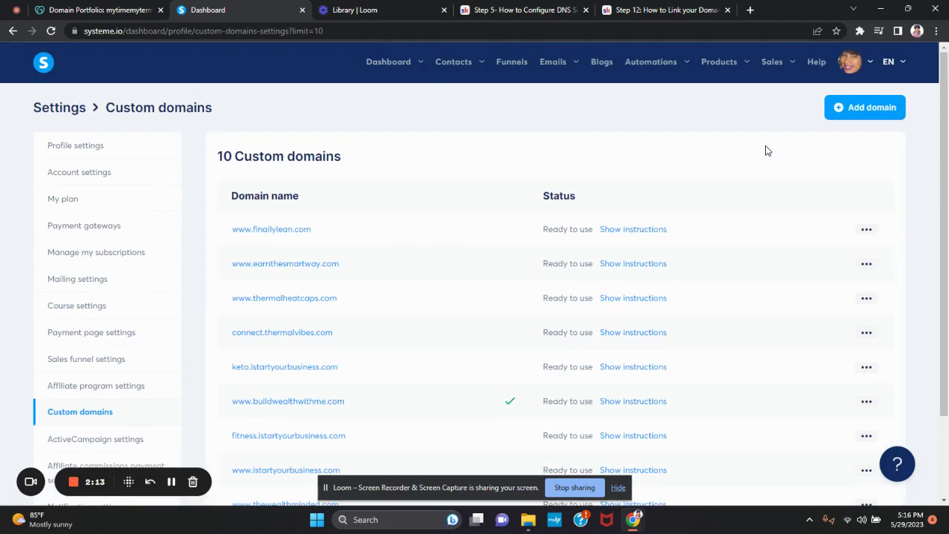
pyautogui.click(872, 111)
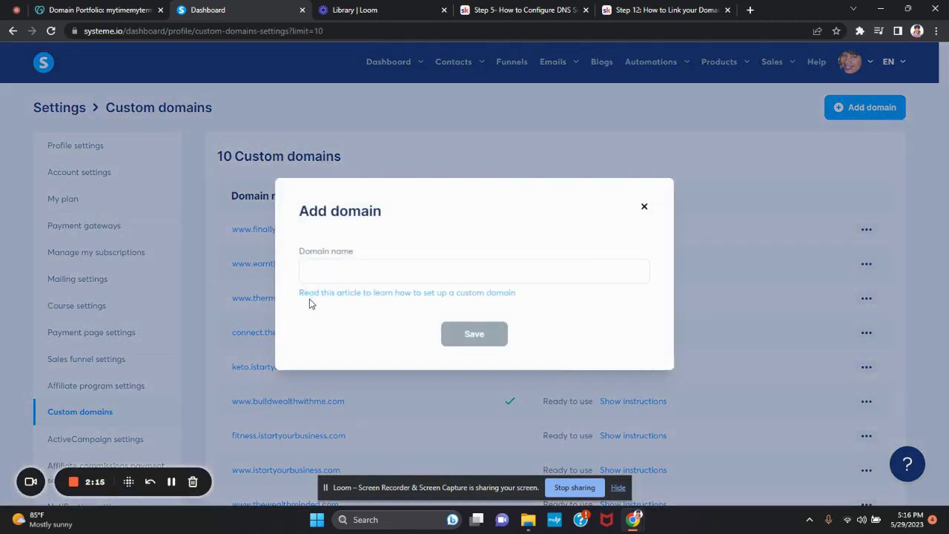
pyautogui.click(321, 270)
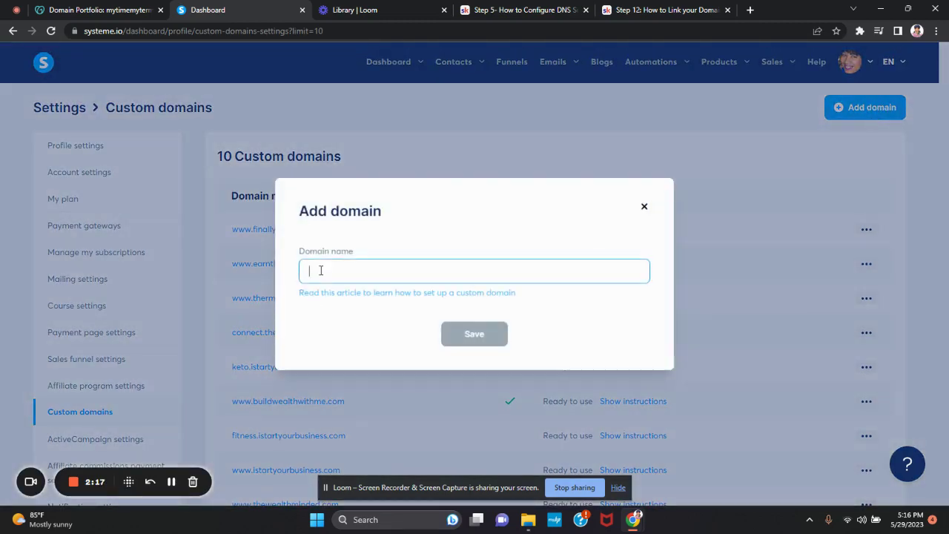
pyautogui.write('www.')
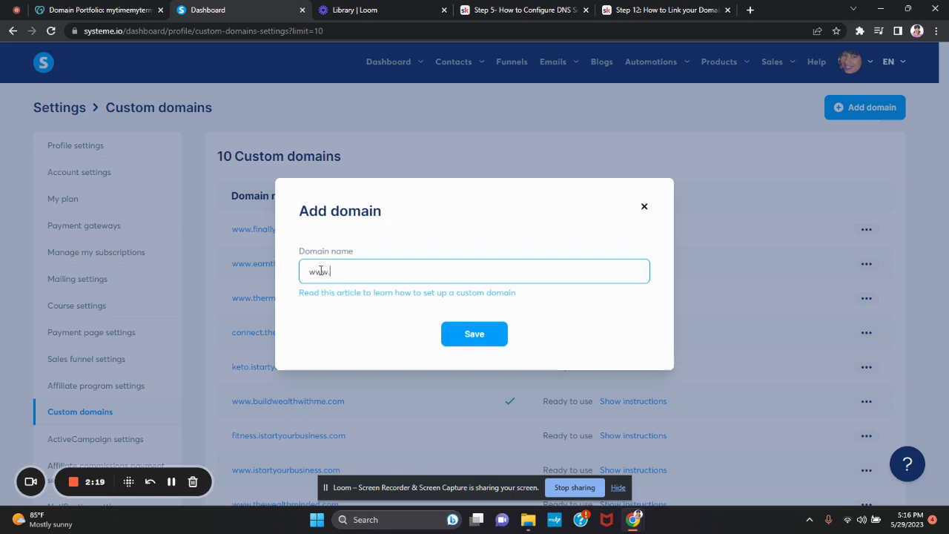
pyautogui.write('mytimemyterm')
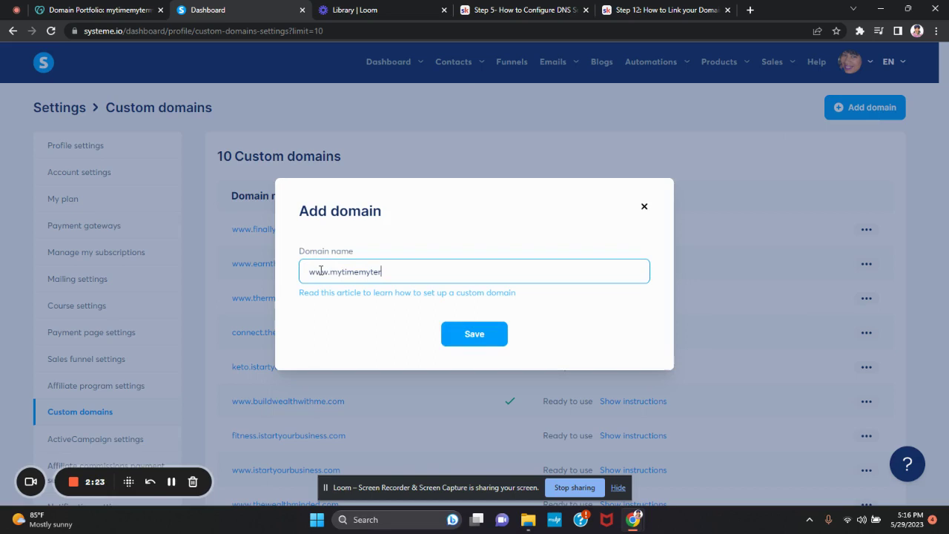
pyautogui.write('s.com')
pyautogui.click(492, 332)
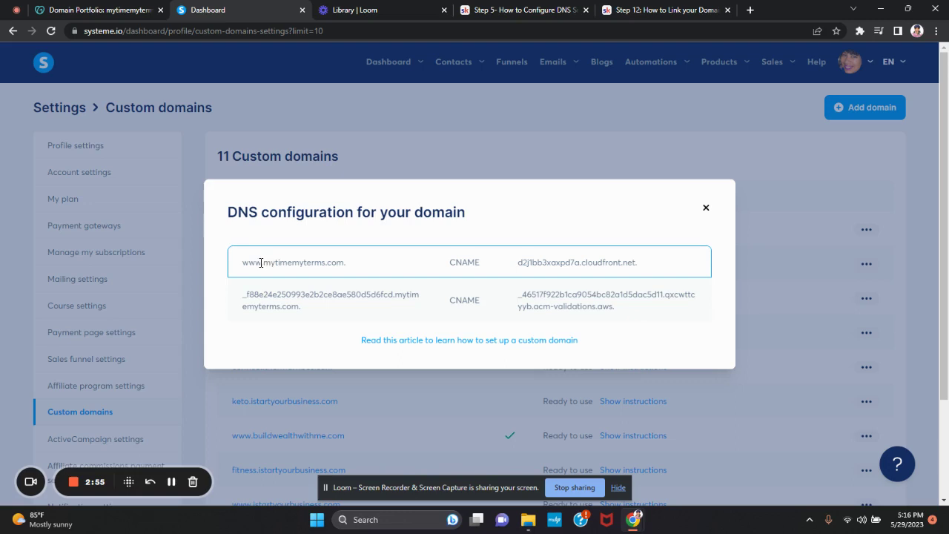
# - Compare the www host in the first CNAME entry of the DNS configuration with the domain's DNS records in GoDaddy
pyautogui.moveTo(265, 262); pyautogui.dragTo(243, 262)
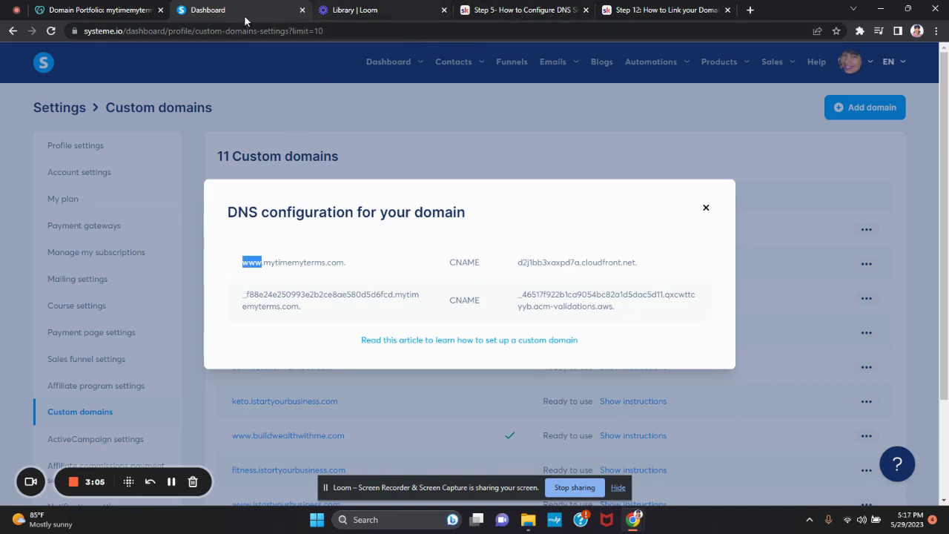
pyautogui.click(133, 15)
pyautogui.scroll(-3, 500, 345)
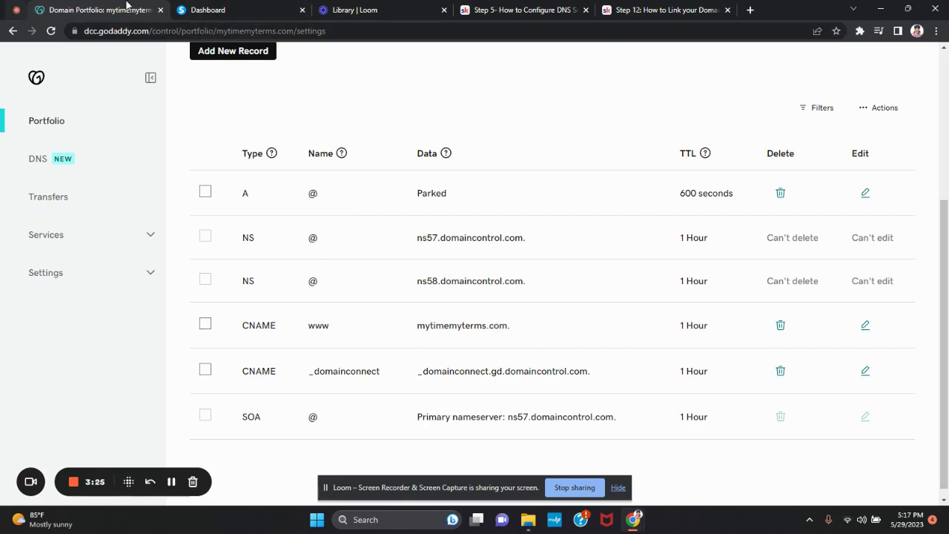
# - Return to systeme.io and copy the www CNAME target d2j1bb3xaxpd7a.cloudfront.net. from the DNS configuration
pyautogui.click(256, 10)
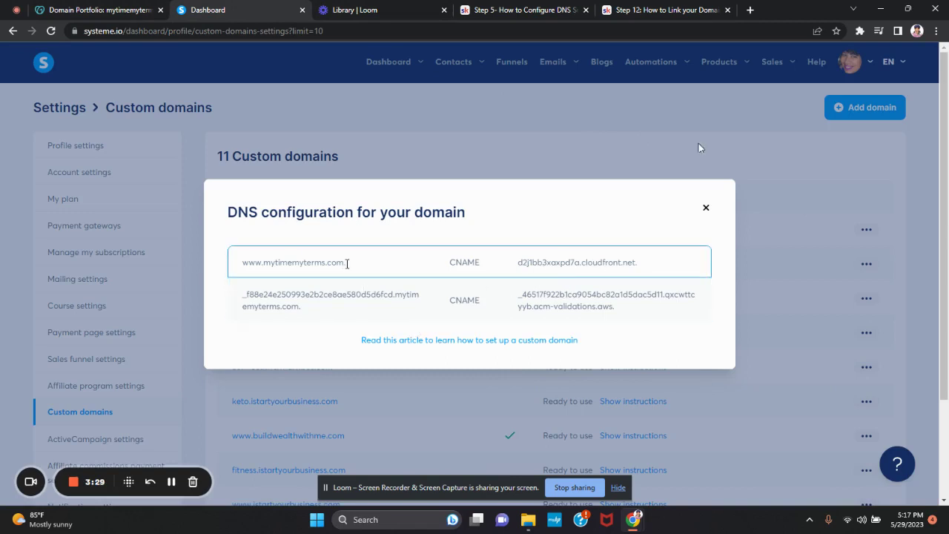
pyautogui.moveTo(639, 264); pyautogui.dragTo(522, 264)
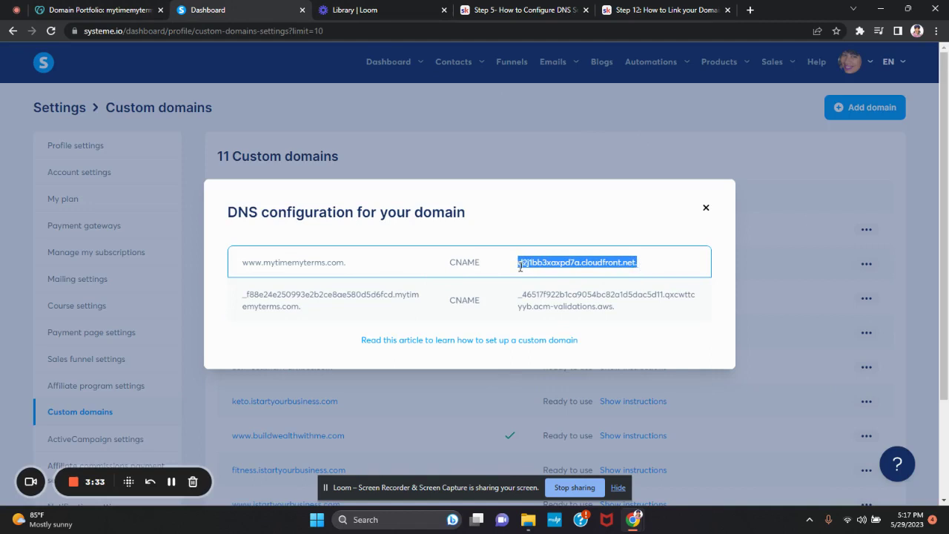
pyautogui.rightClick(526, 258)
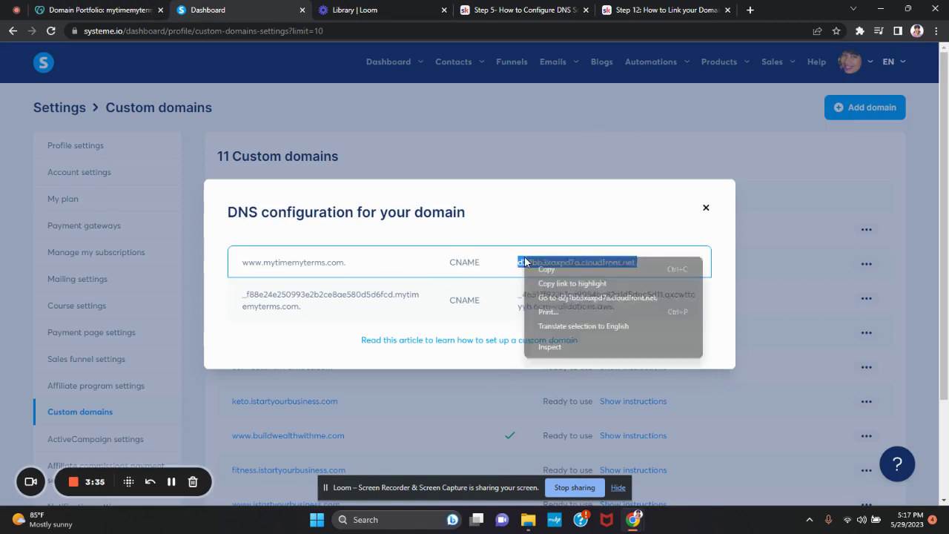
pyautogui.click(553, 272)
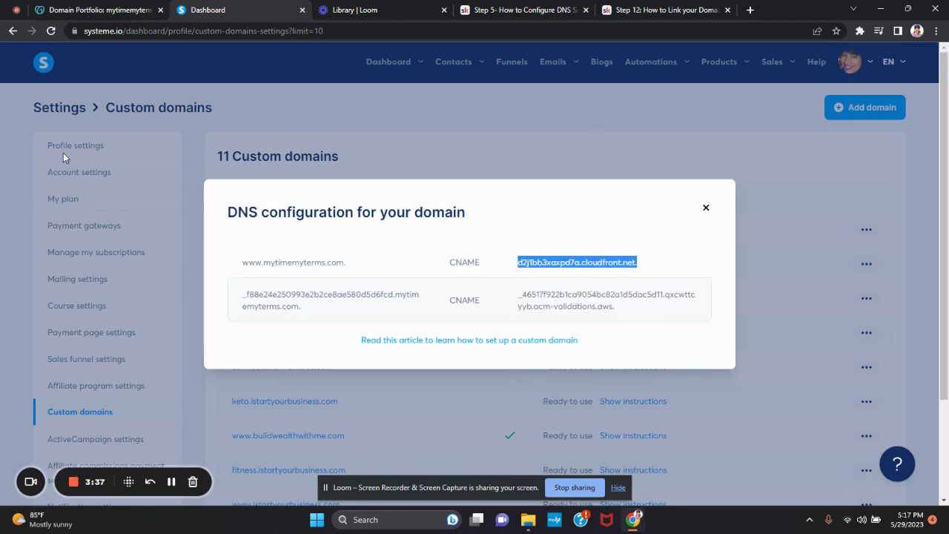
# - Switch to GoDaddy, replace the www CNAME record's value with d2j1bb3xaxpd7a.cloudfront.net. and save the record
pyautogui.click(113, 12)
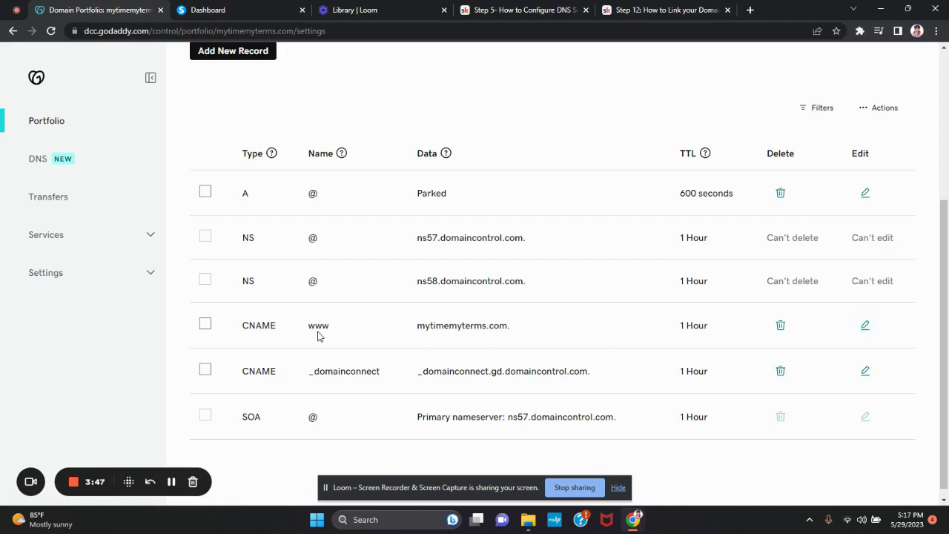
pyautogui.click(866, 330)
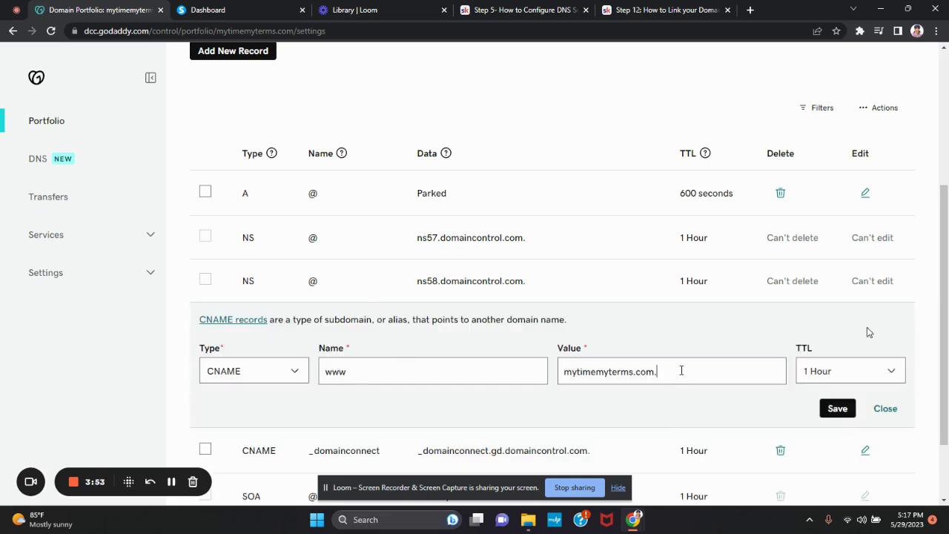
pyautogui.moveTo(682, 371); pyautogui.dragTo(558, 371)
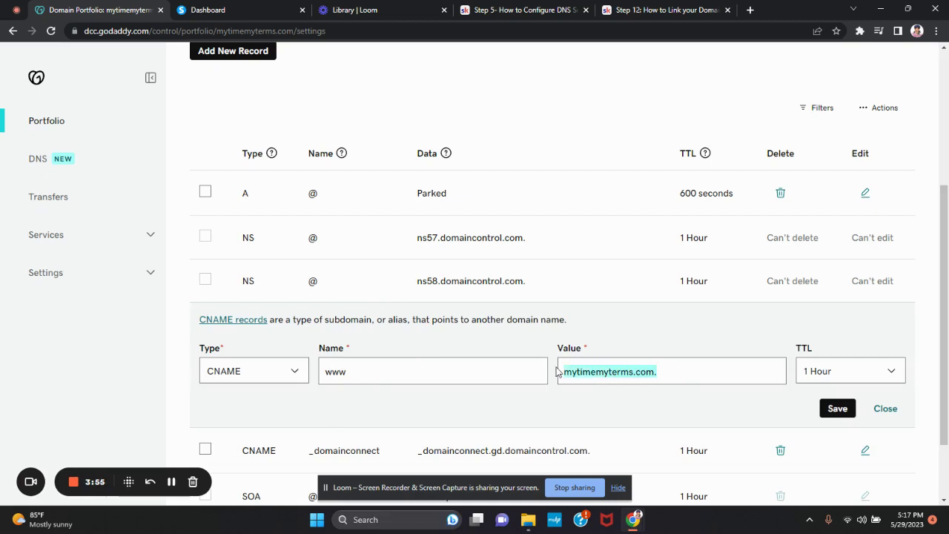
pyautogui.press('BackSpace')
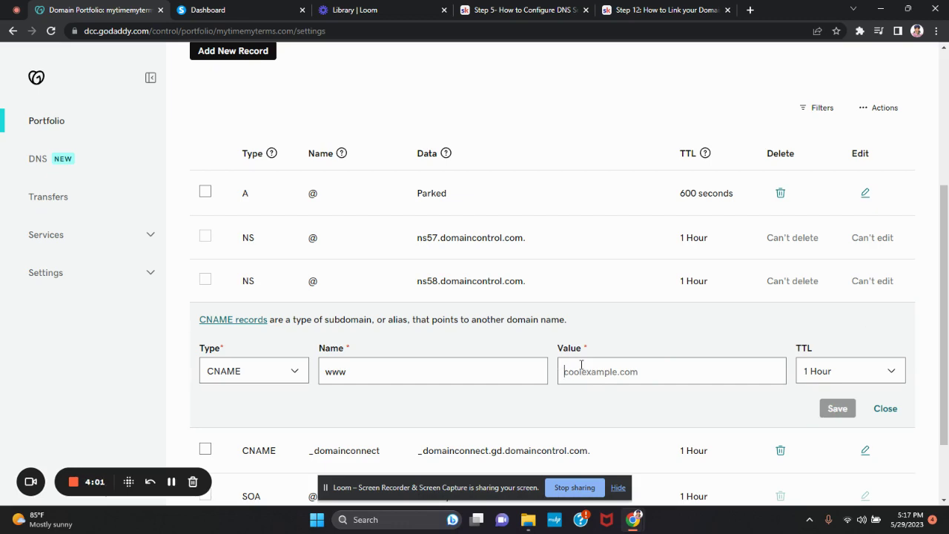
pyautogui.rightClick(582, 367)
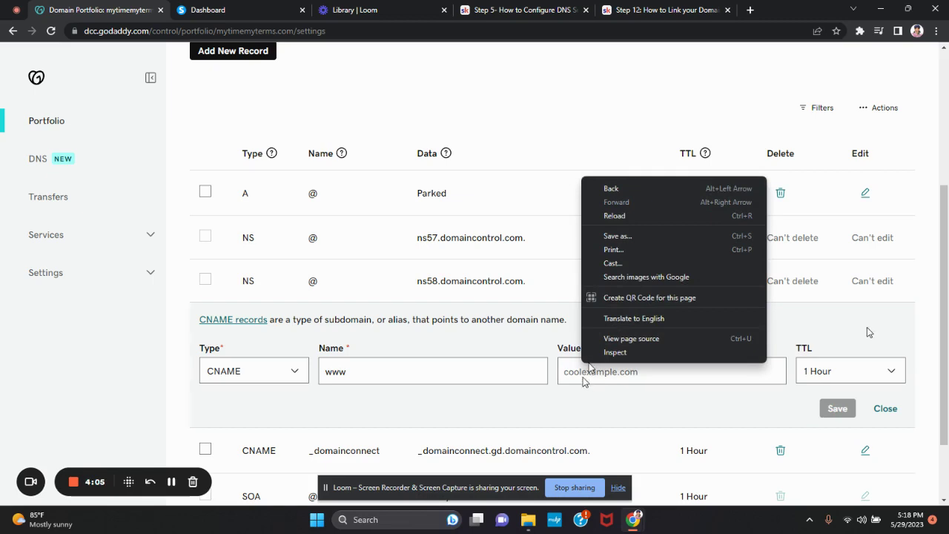
pyautogui.rightClick(585, 370)
pyautogui.click(615, 276)
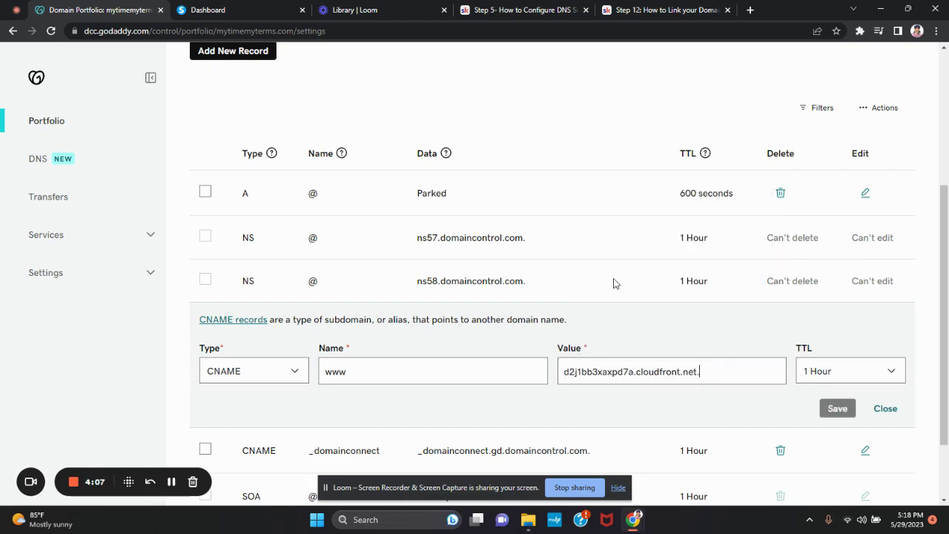
pyautogui.scroll(-1, 628, 374)
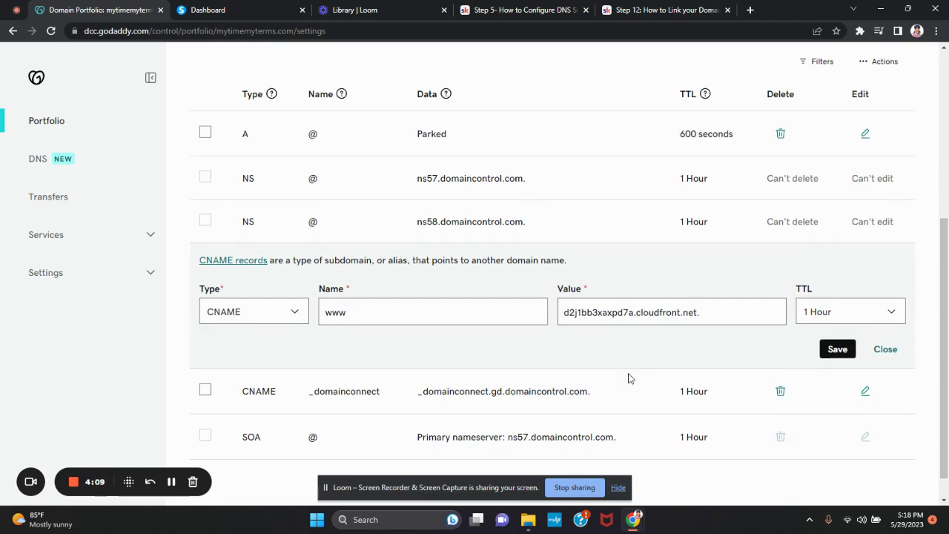
pyautogui.click(838, 350)
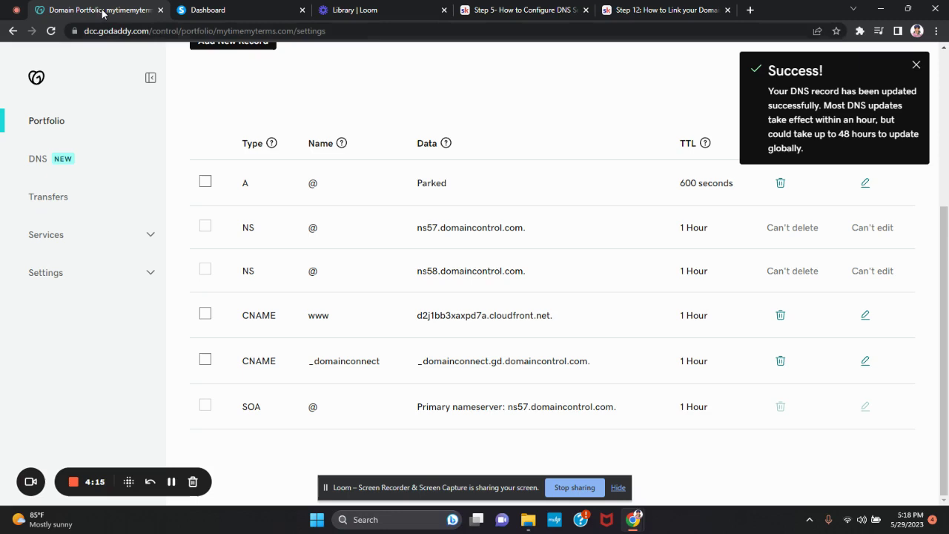
# - Switch to systeme.io and copy the second CNAME's host _f88e24e250993e2b2ce8ae580d5d6fcd, without the domain part, from the DNS configuration
pyautogui.click(201, 12)
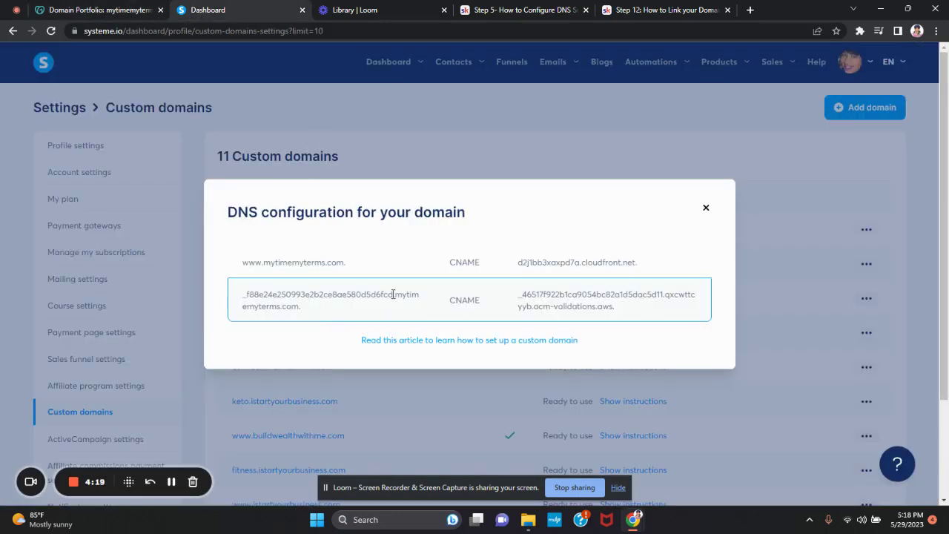
pyautogui.moveTo(393, 294); pyautogui.dragTo(242, 295)
pyautogui.rightClick(260, 291)
pyautogui.click(281, 305)
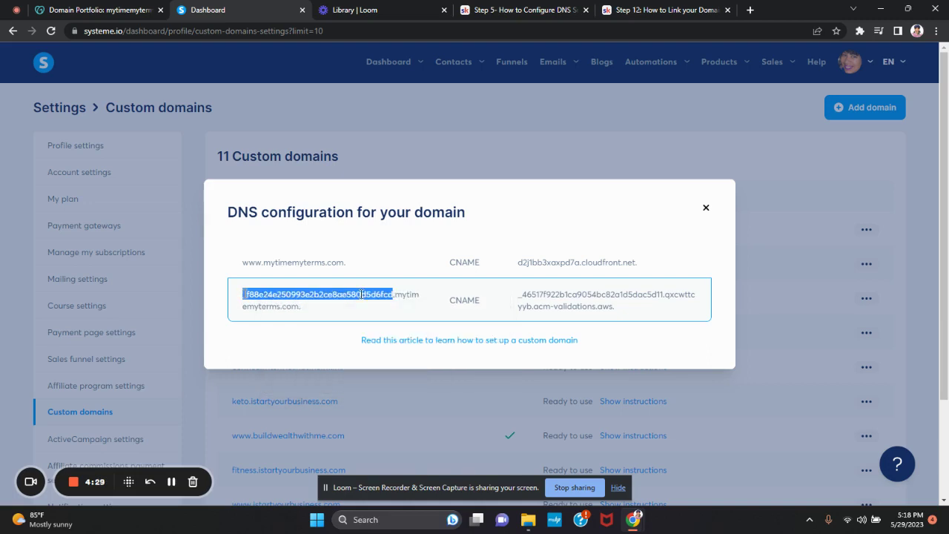
# - Back in GoDaddy, start a new CNAME record and set its name to _f88e24e250993e2b2ce8ae580d5d6fcd
pyautogui.click(121, 8)
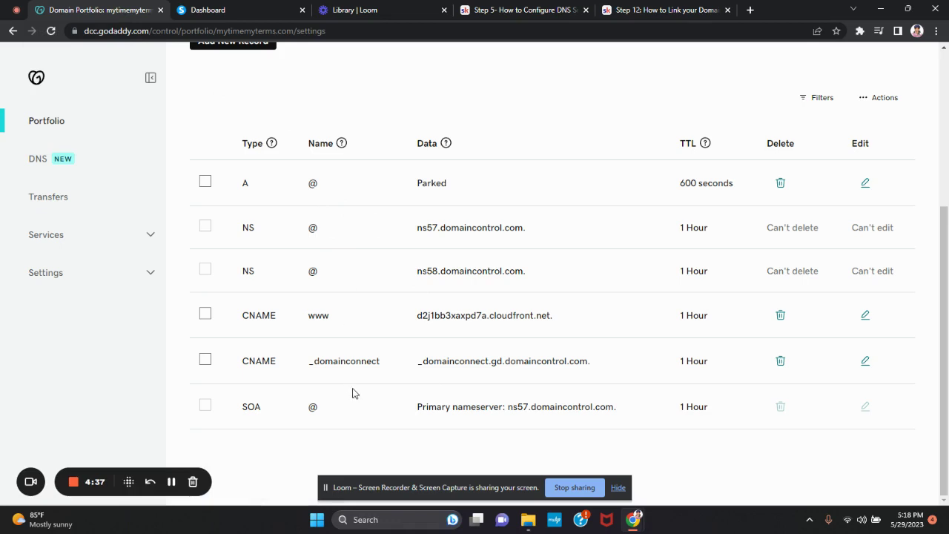
pyautogui.scroll(2, 353, 393)
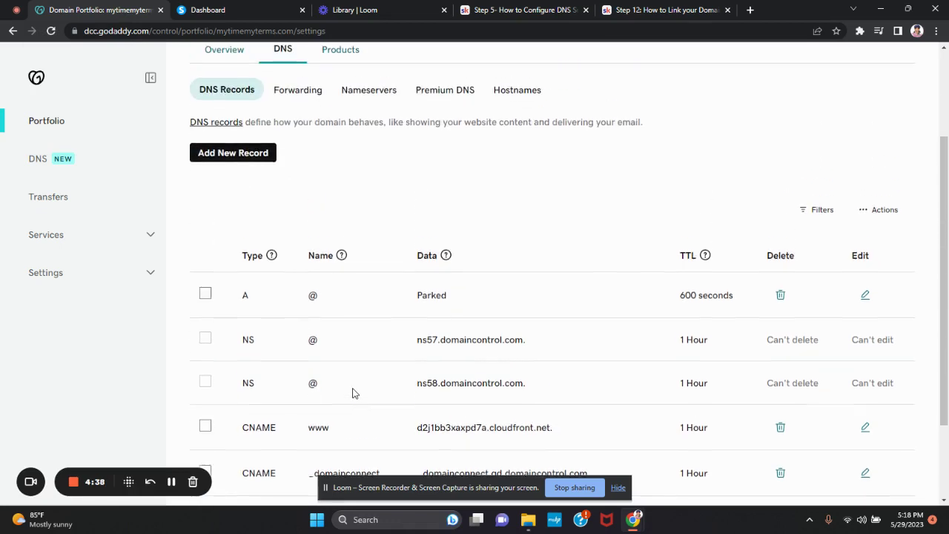
pyautogui.click(234, 162)
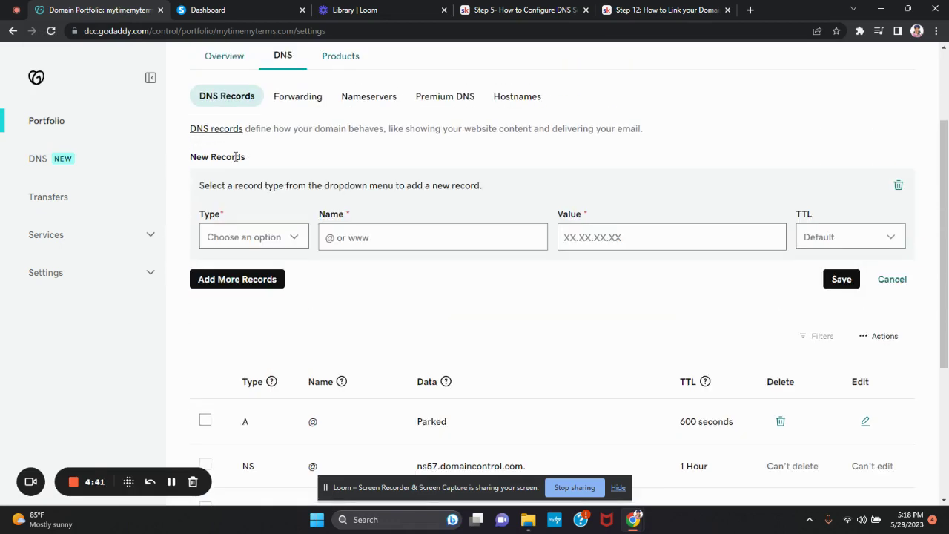
pyautogui.click(297, 245)
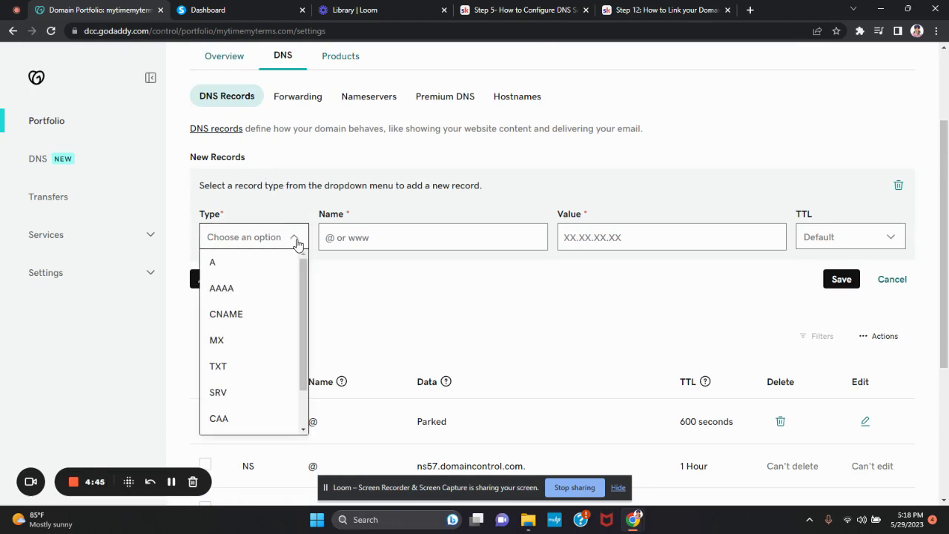
pyautogui.click(226, 315)
pyautogui.click(348, 238)
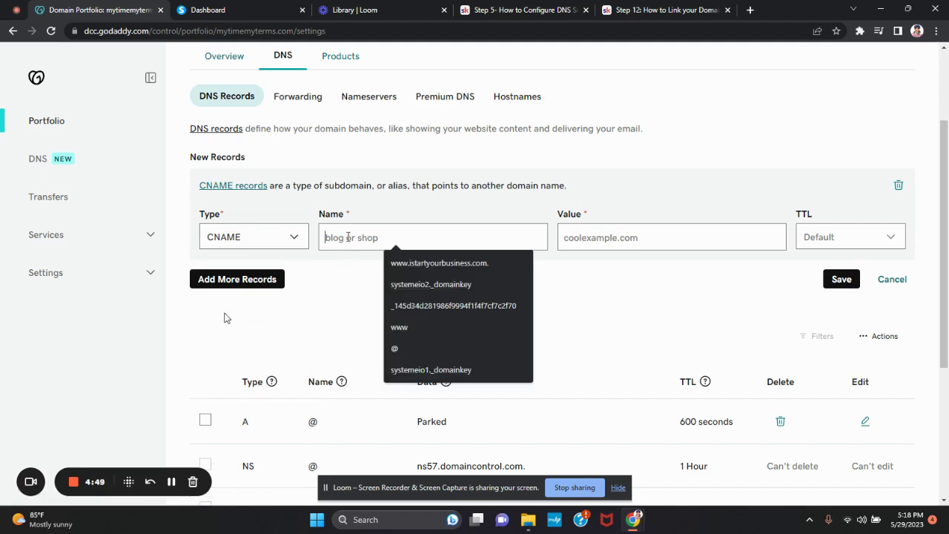
pyautogui.rightClick(348, 238)
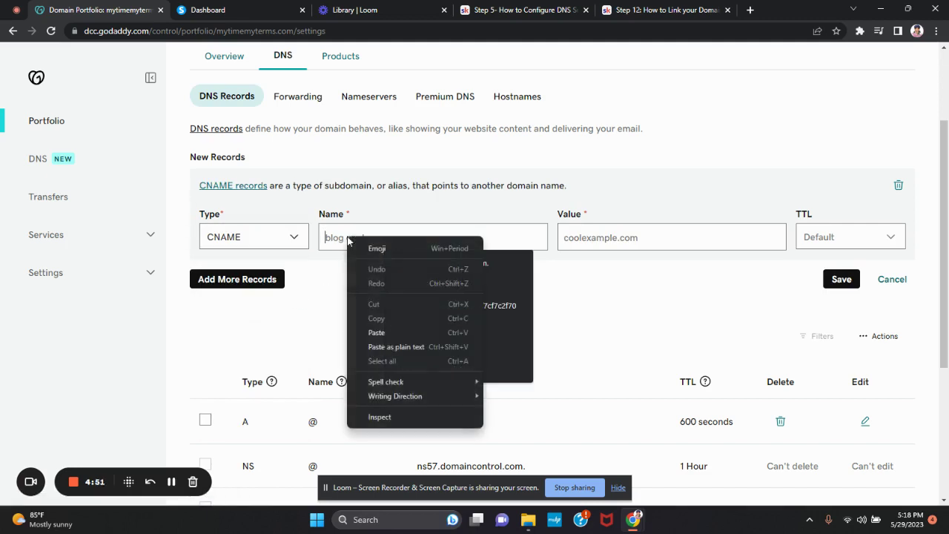
pyautogui.click(377, 332)
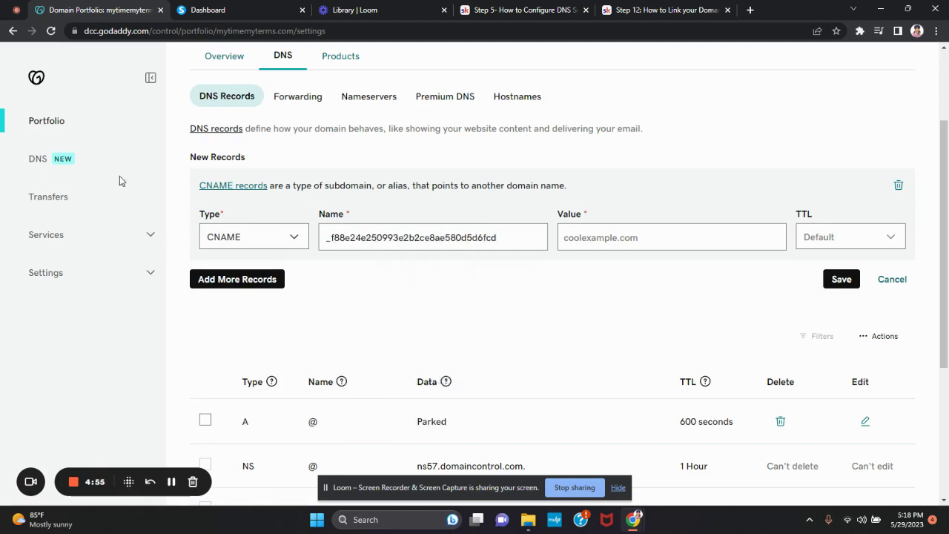
# - Return to systeme.io and copy the second CNAME's target _46517f922b1ca9054bc82a1d5dac5d11.qxcwttcyyb.acm-validations.aws. from the DNS configuration
pyautogui.click(204, 13)
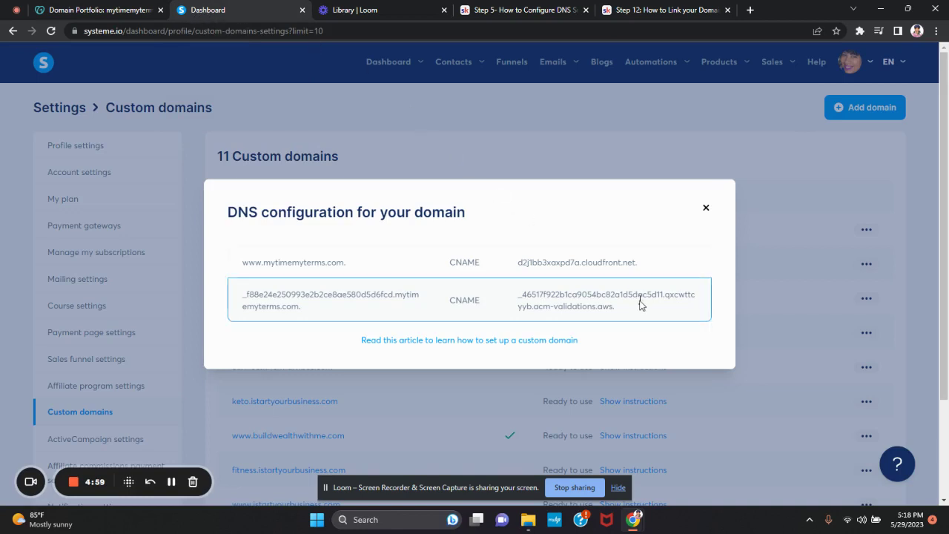
pyautogui.moveTo(615, 307); pyautogui.dragTo(515, 299)
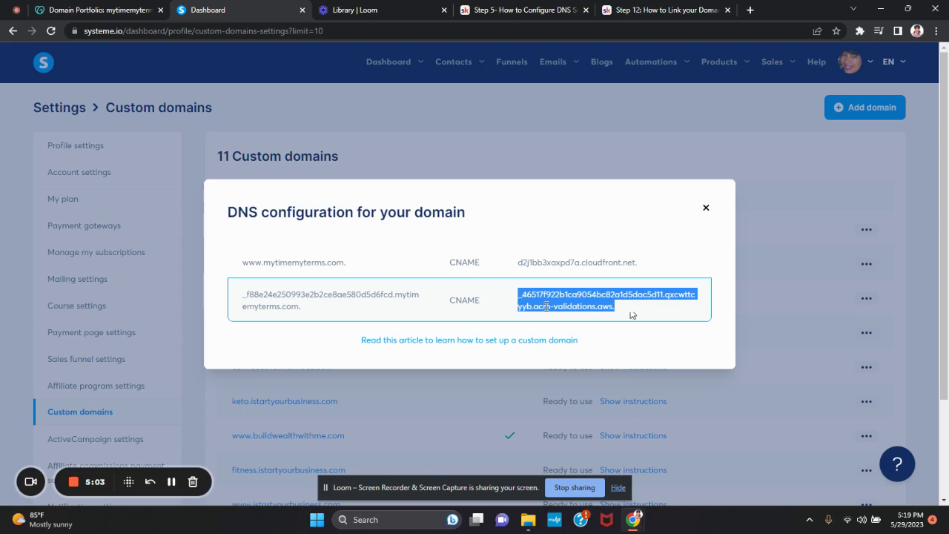
pyautogui.rightClick(546, 303)
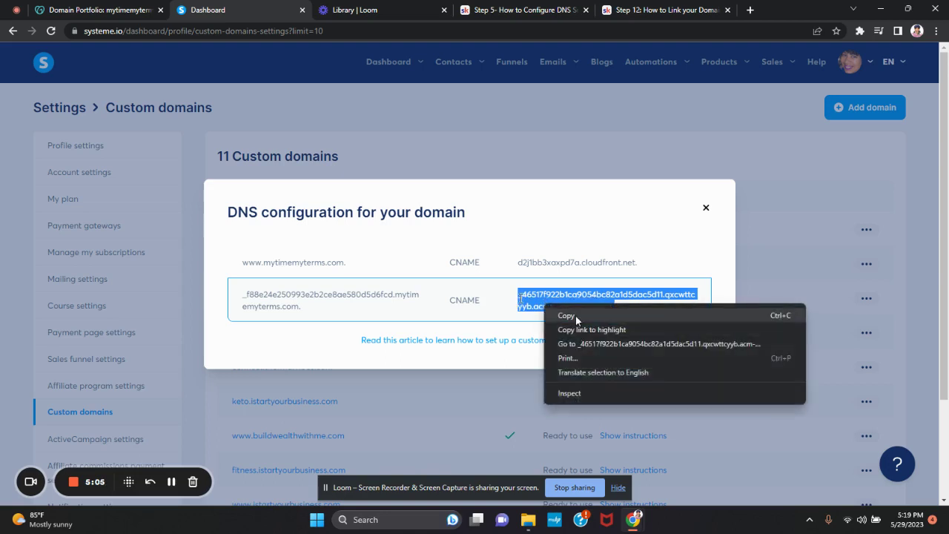
pyautogui.click(575, 314)
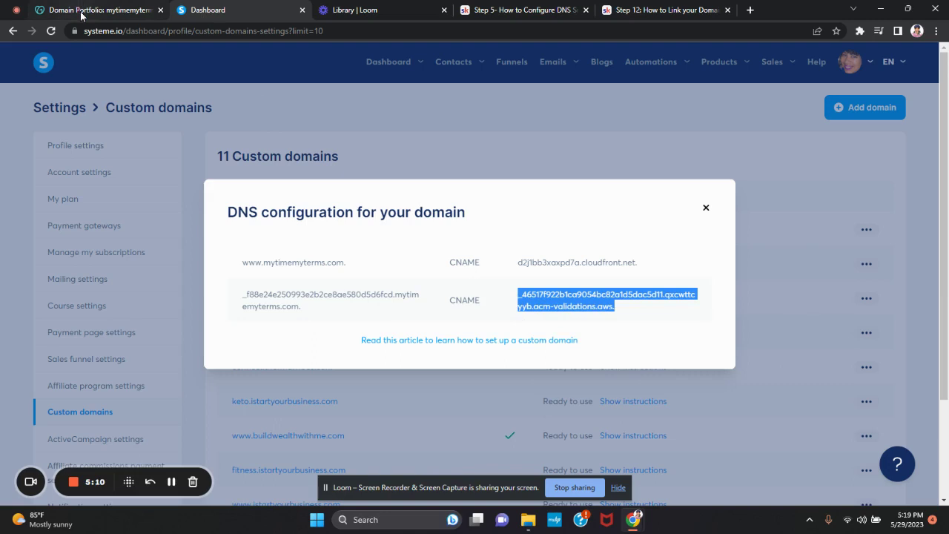
# - In GoDaddy, set the new CNAME's value to _46517f922b1ca9054bc82a1d5dac5d11.qxcwttcyyb.acm-validations.aws., save it and check it in the records list
pyautogui.click(82, 13)
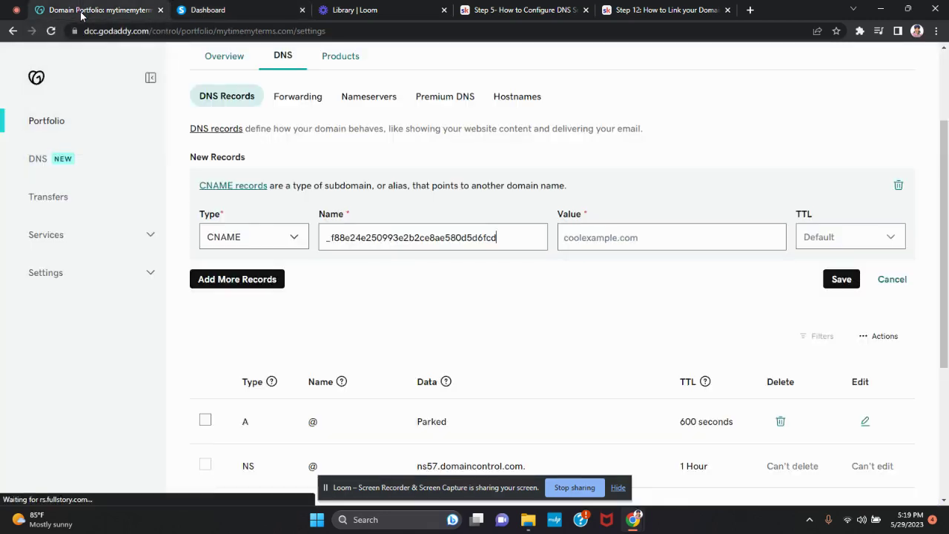
pyautogui.click(603, 237)
pyautogui.rightClick(587, 238)
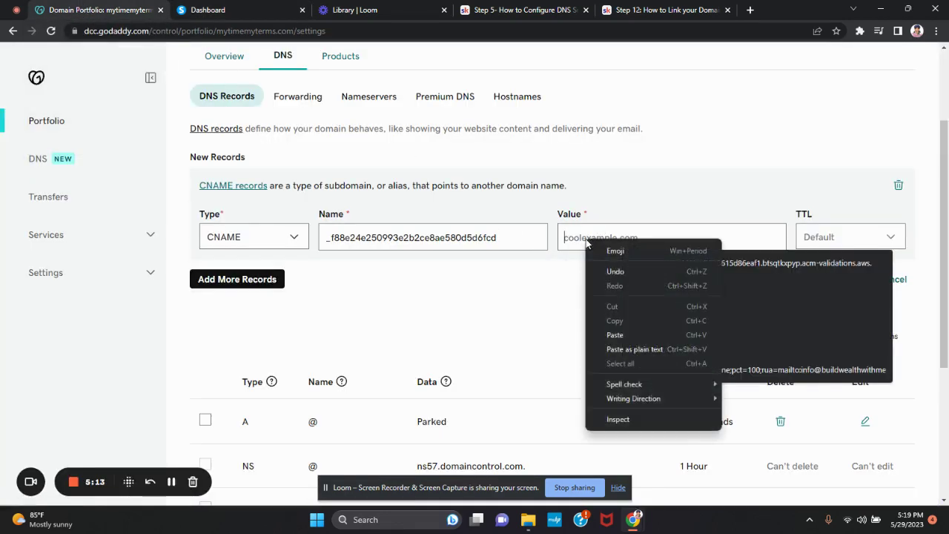
pyautogui.click(615, 333)
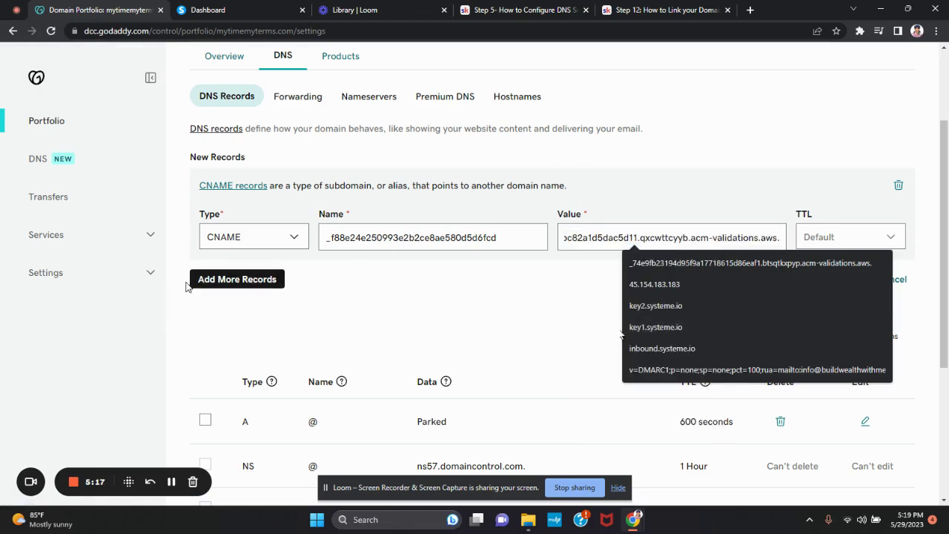
pyautogui.click(504, 288)
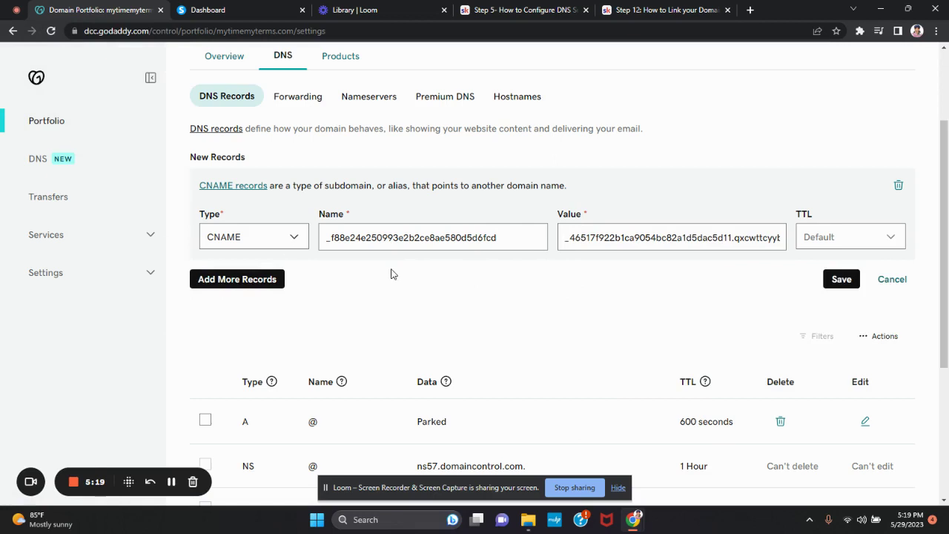
pyautogui.click(841, 279)
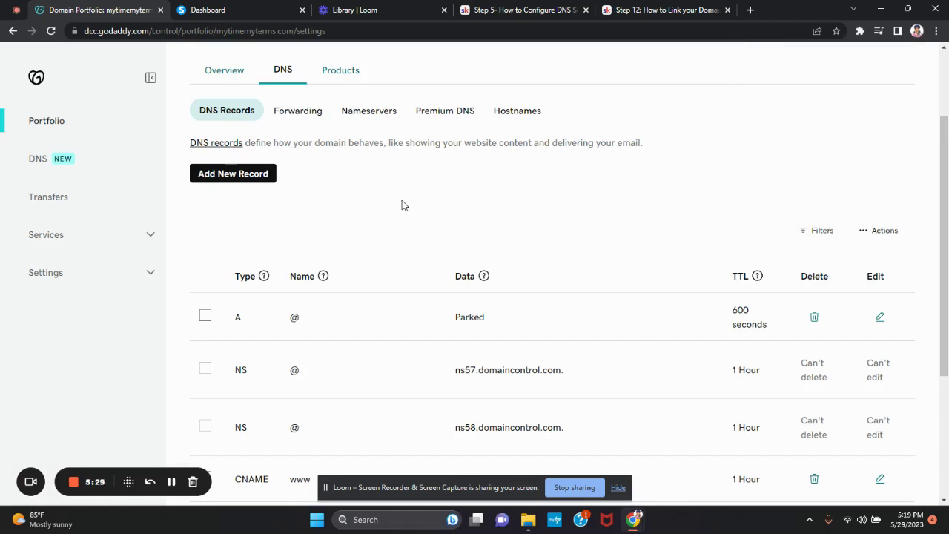
pyautogui.scroll(-3, 669, 158)
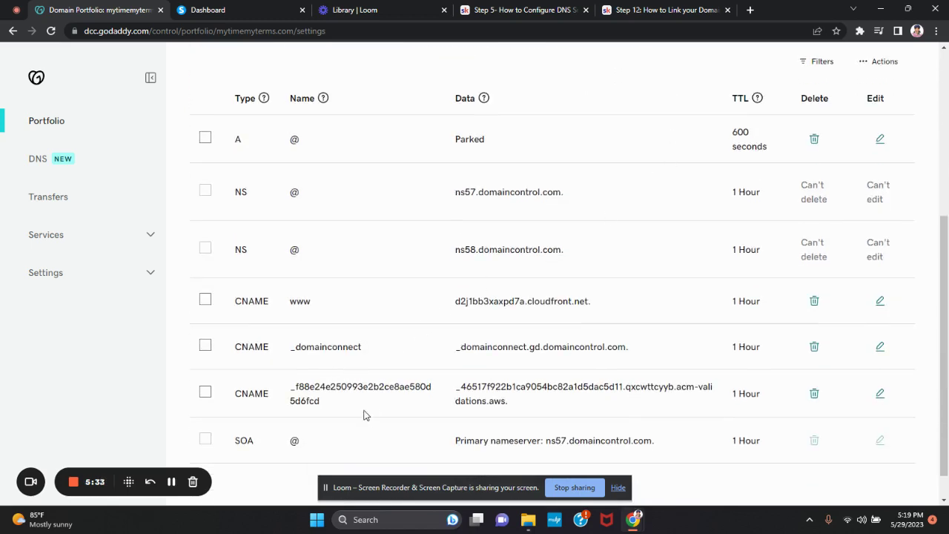
pyautogui.scroll(-1, 563, 383)
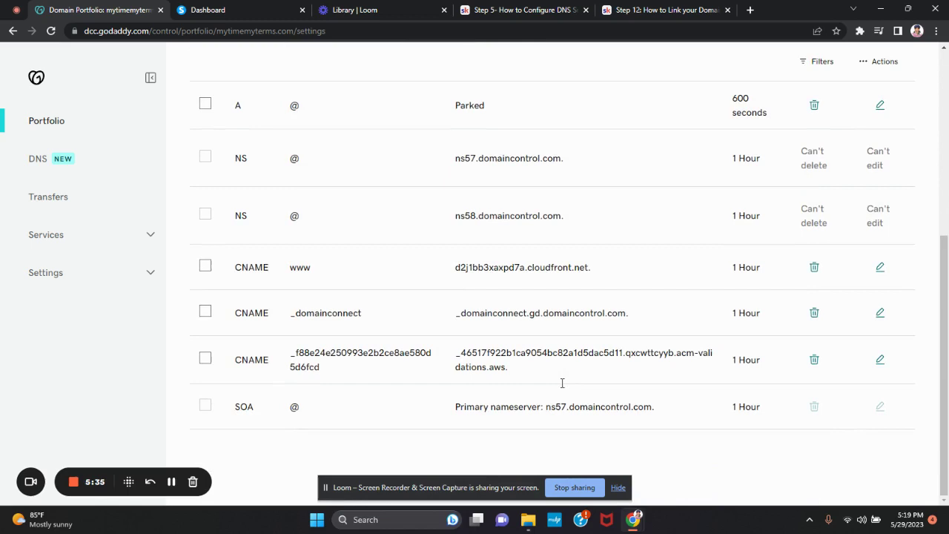
pyautogui.scroll(3, 563, 388)
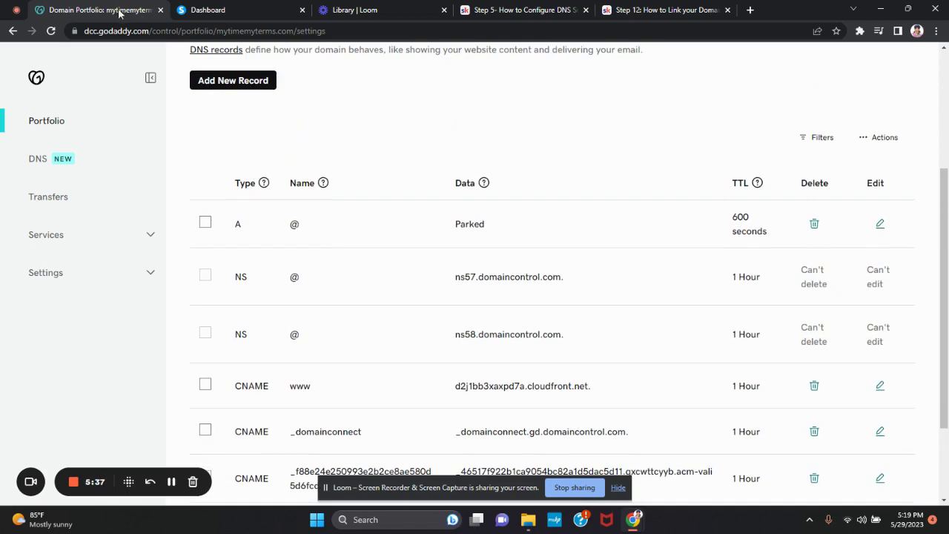
pyautogui.click(208, 12)
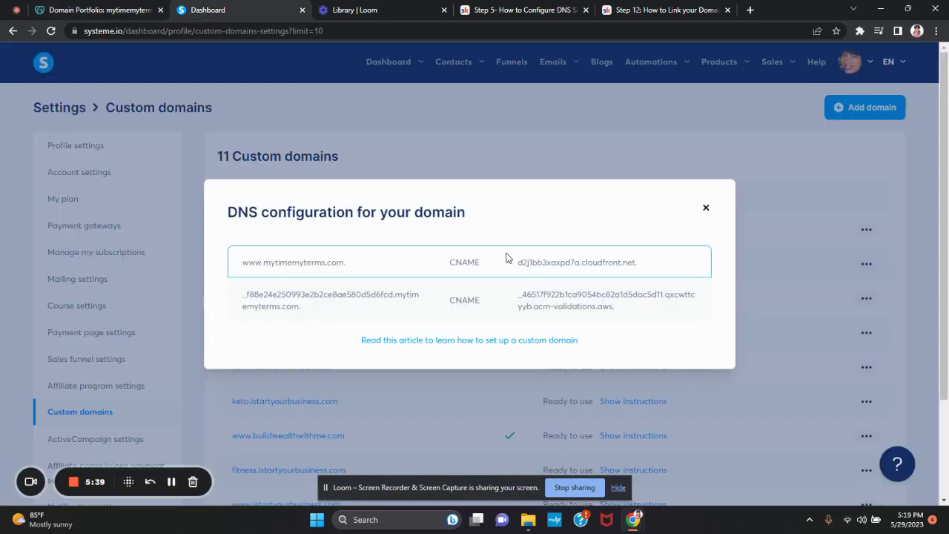
pyautogui.click(706, 210)
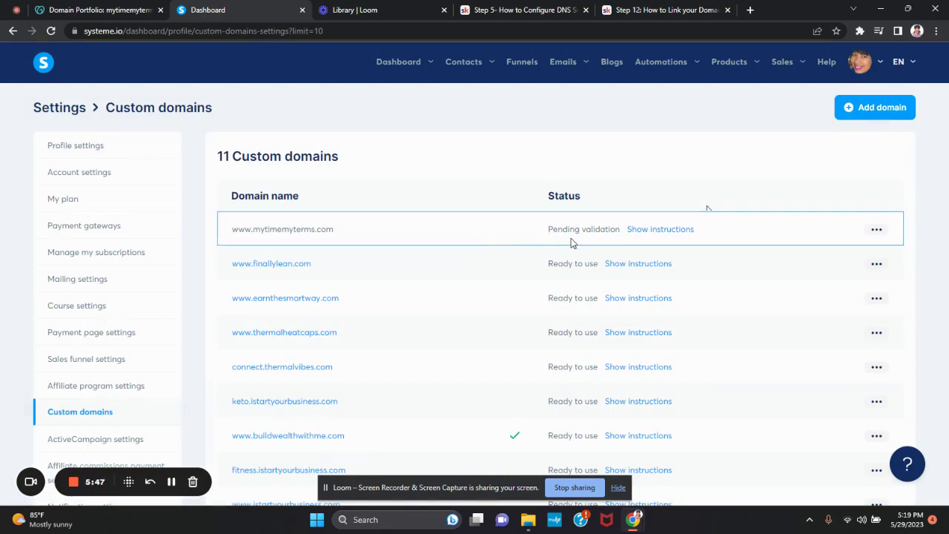
pyautogui.click(51, 31)
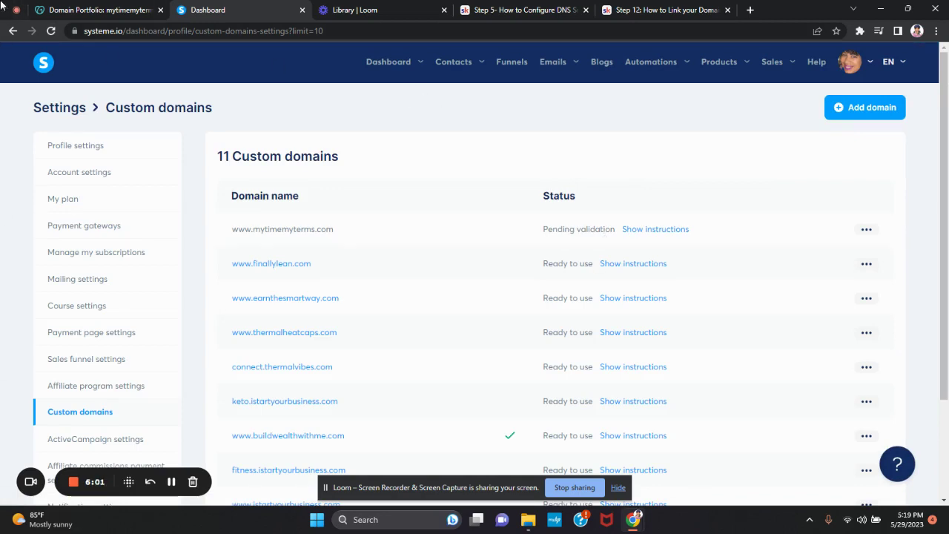
# - Switch to GoDaddy and review the DNS records of mytimemyterms.com, including both systeme.io CNAME entries
pyautogui.click(109, 13)
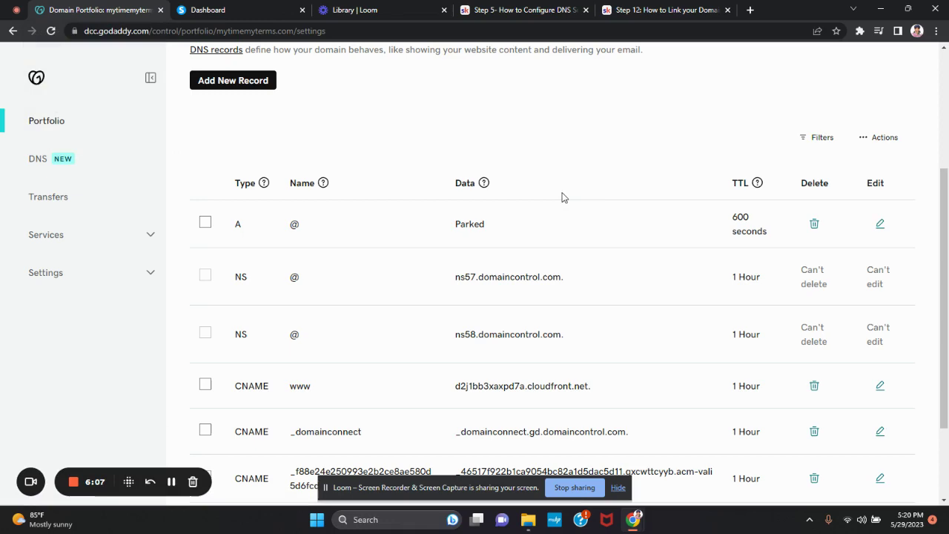
pyautogui.scroll(-2, 561, 197)
pyautogui.scroll(5, 549, 172)
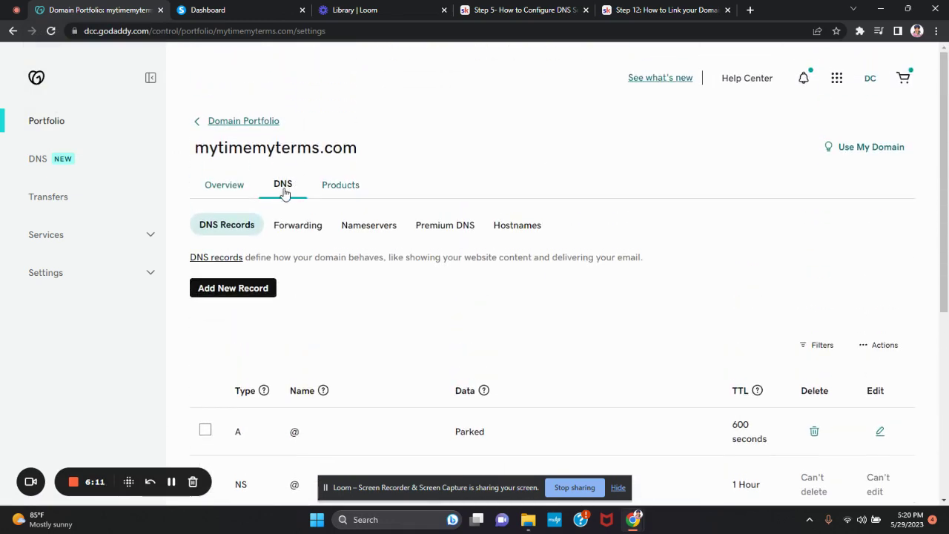
pyautogui.scroll(-5, 275, 297)
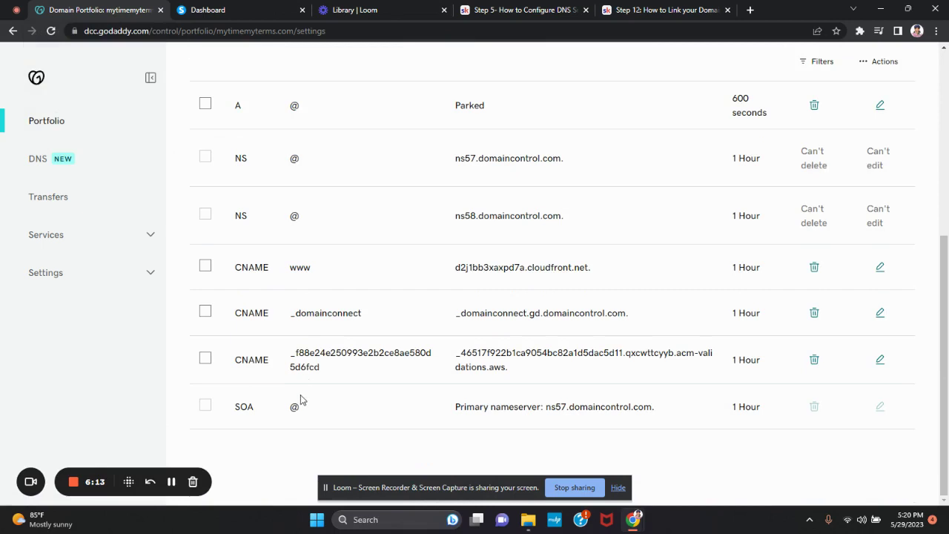
pyautogui.scroll(5, 318, 354)
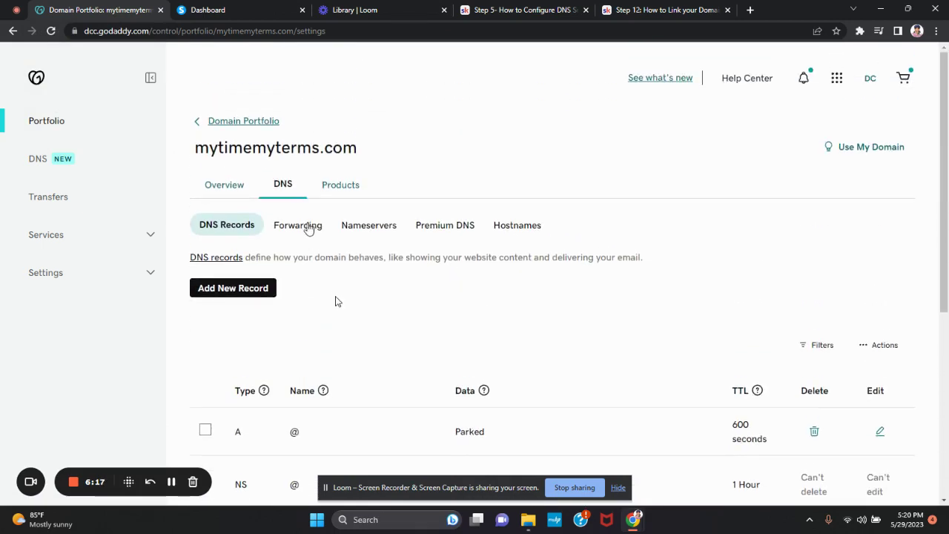
pyautogui.click(311, 232)
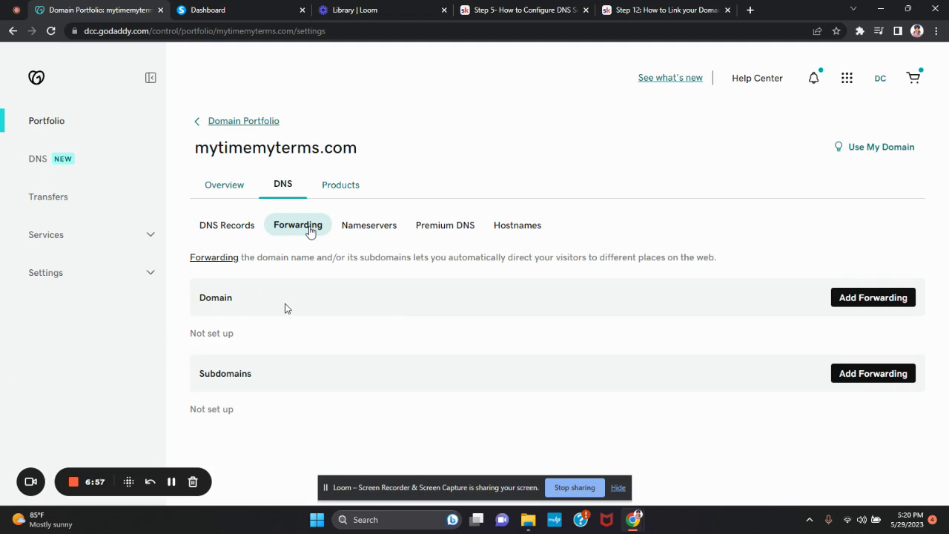
pyautogui.click(883, 305)
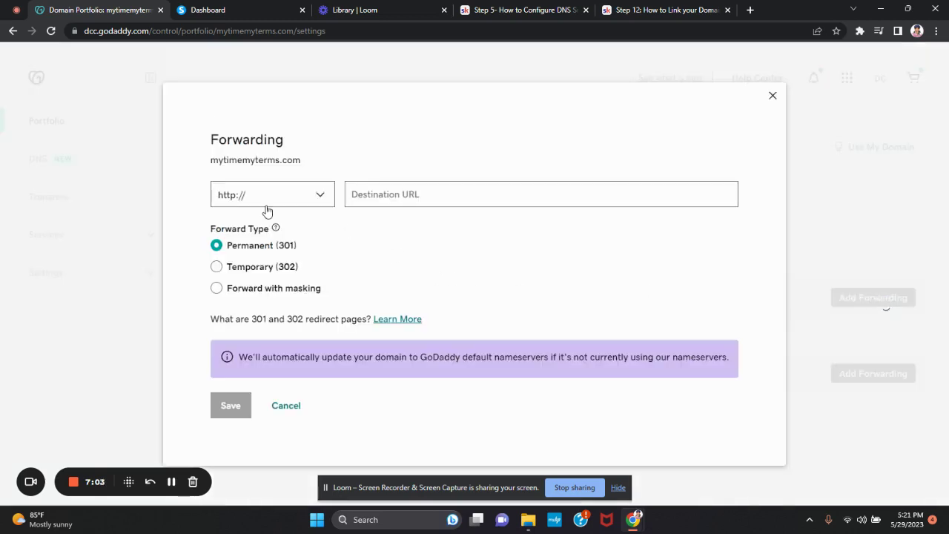
pyautogui.click(324, 195)
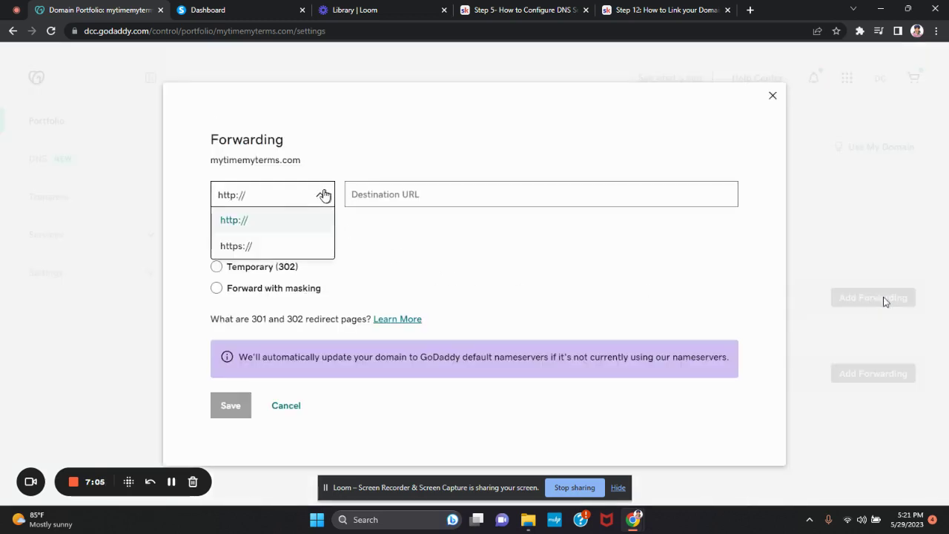
pyautogui.click(235, 252)
pyautogui.click(391, 194)
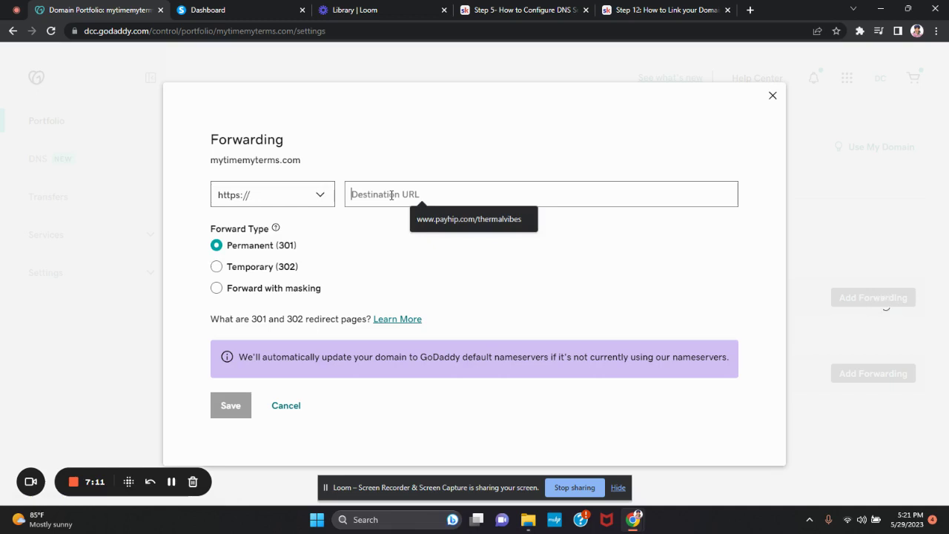
pyautogui.write('www.my')
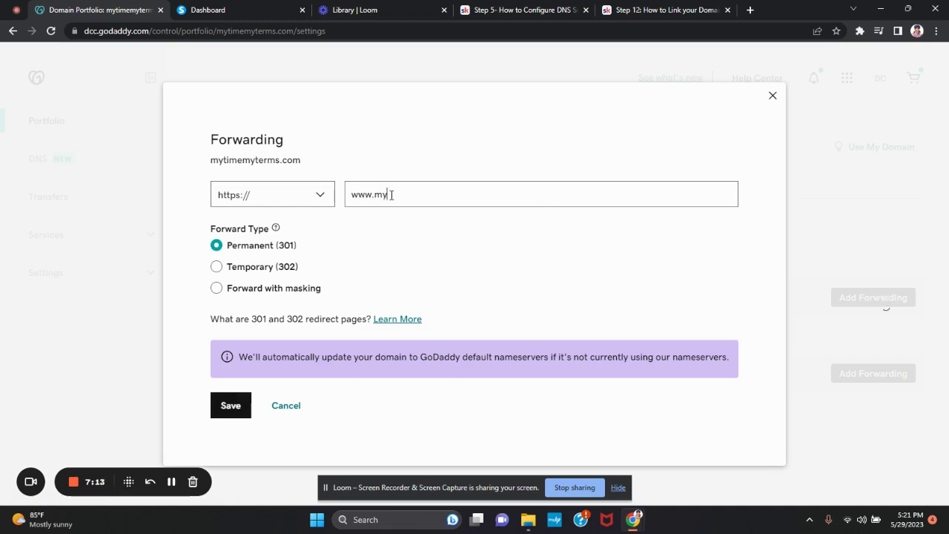
pyautogui.write('timemyterms')
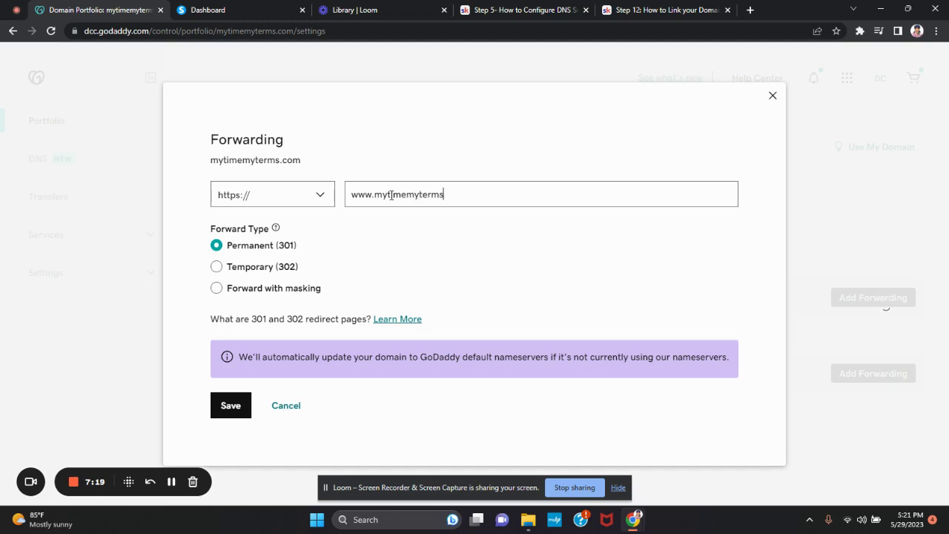
pyautogui.write('.com')
pyautogui.click(230, 406)
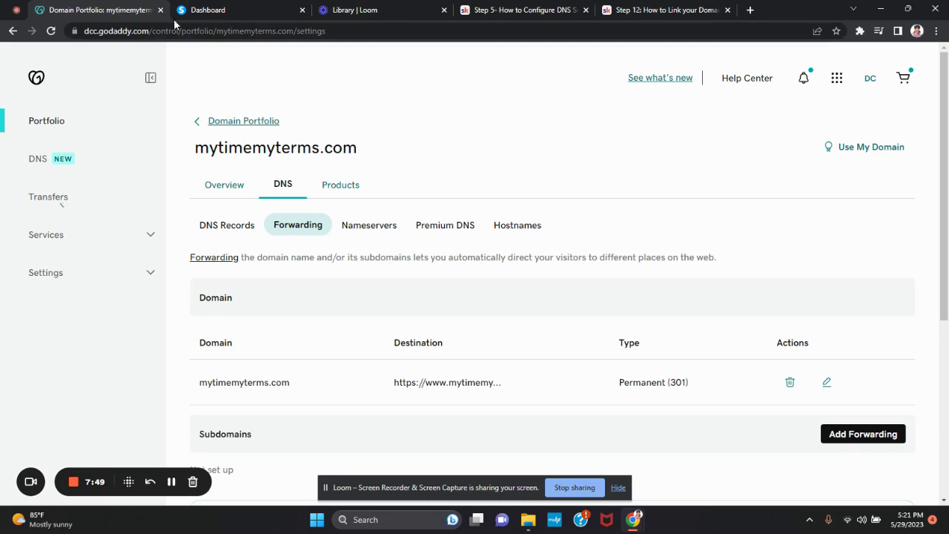
pyautogui.click(216, 11)
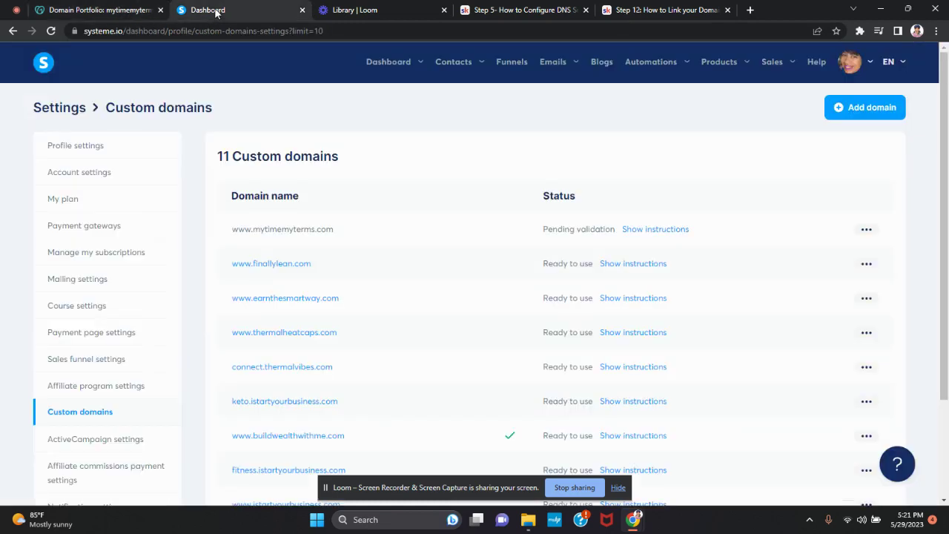
pyautogui.click(50, 31)
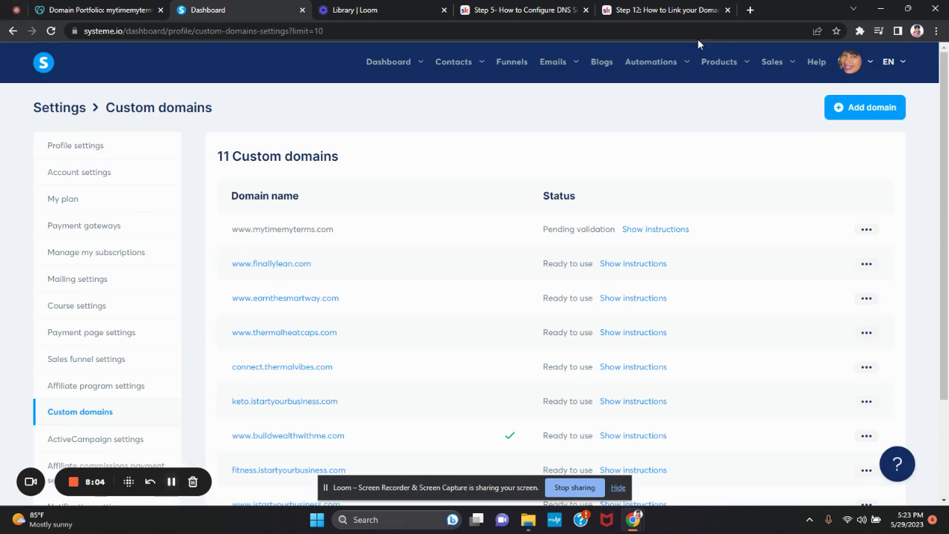
pyautogui.click(750, 11)
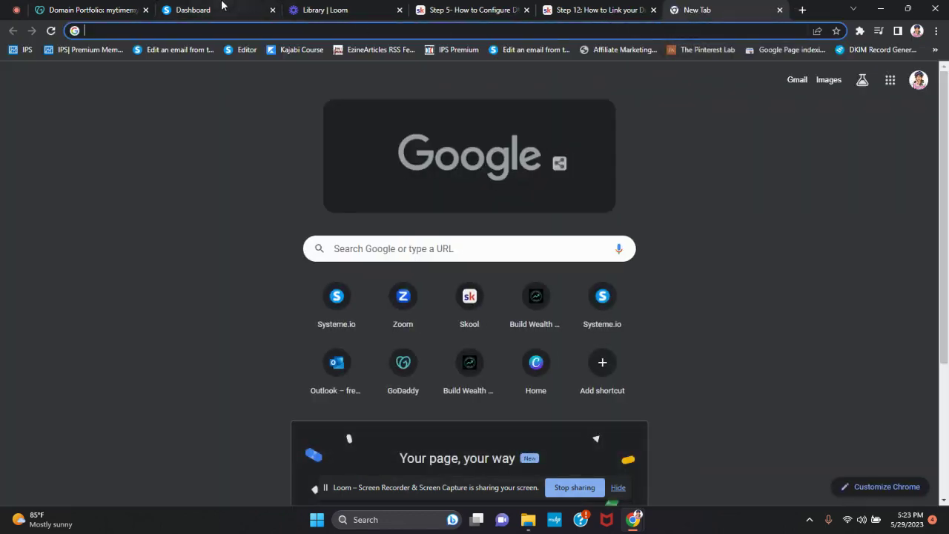
pyautogui.write('www.')
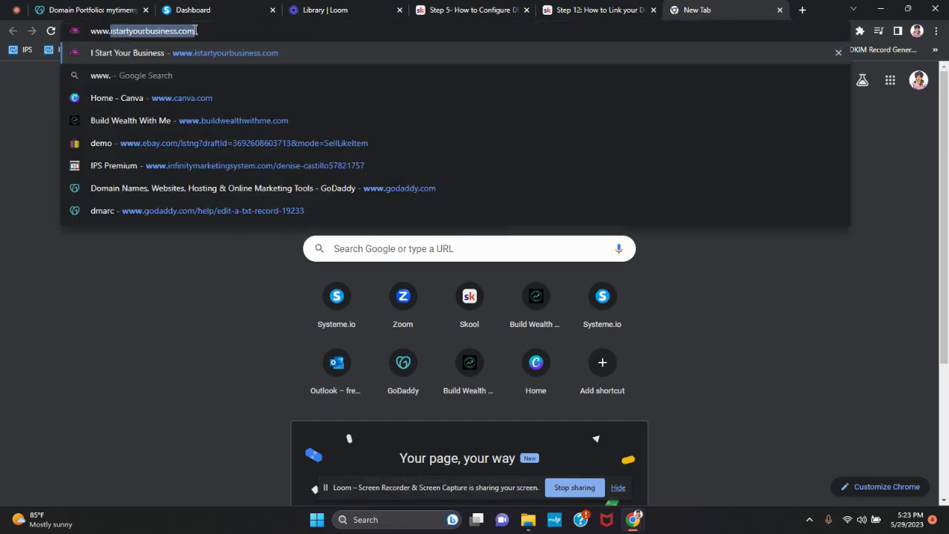
pyautogui.write('dnschec')
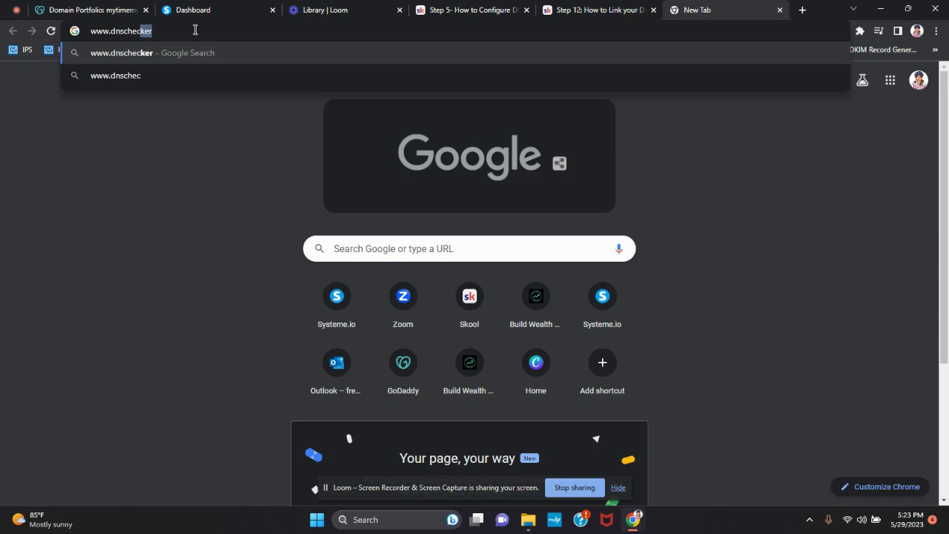
pyautogui.write('ker.org')
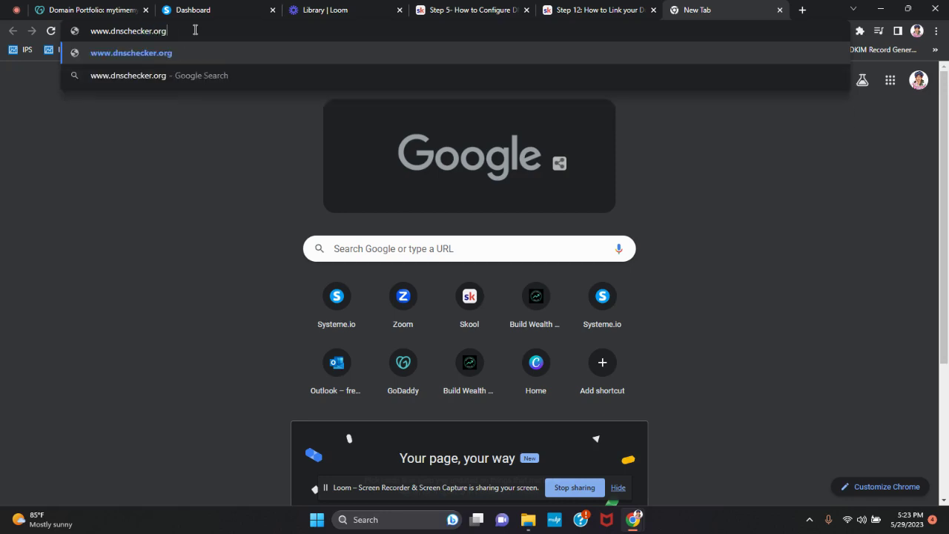
pyautogui.press('Return')
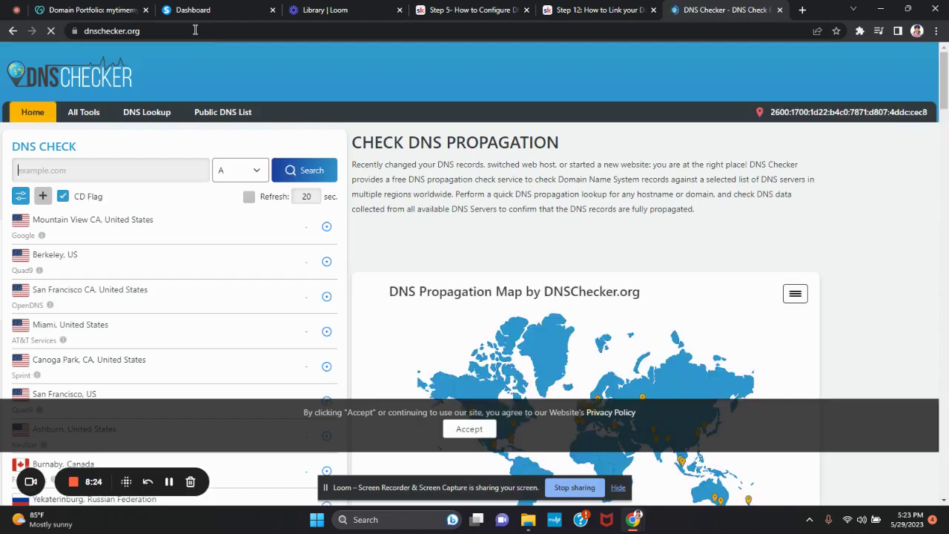
pyautogui.click(61, 172)
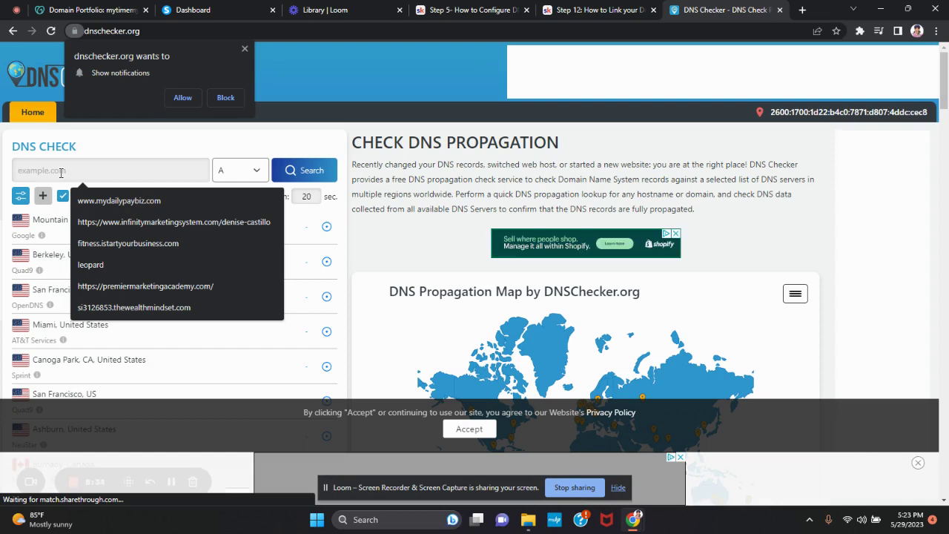
pyautogui.write('w')
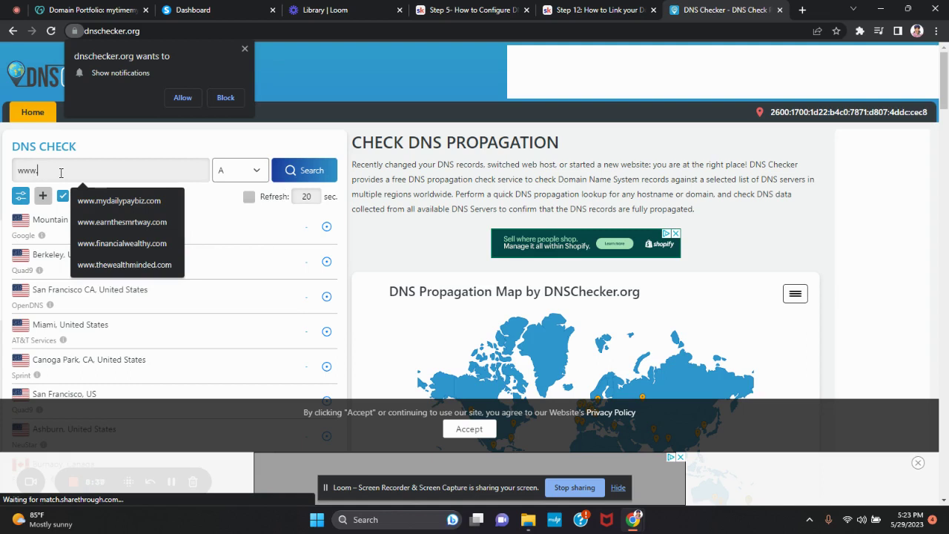
pyautogui.write('ww.my')
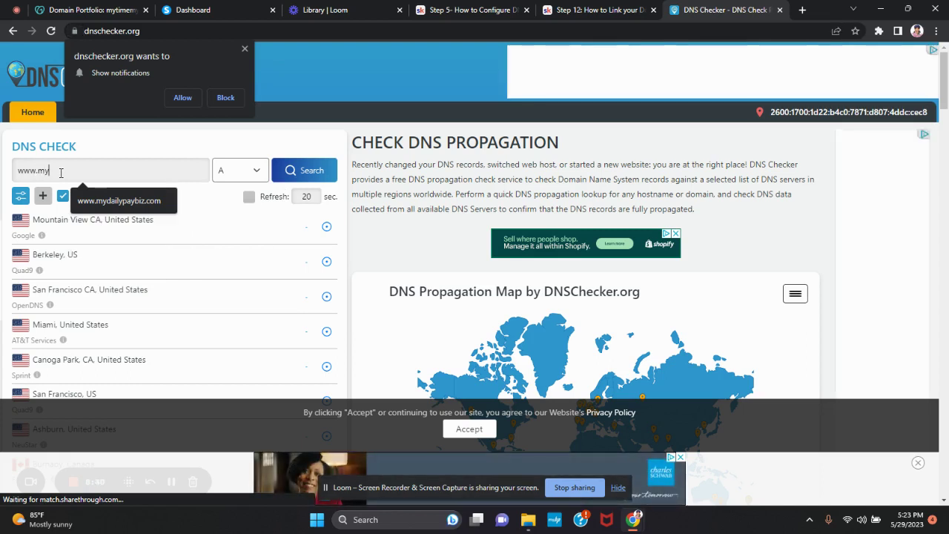
pyautogui.write('ter')
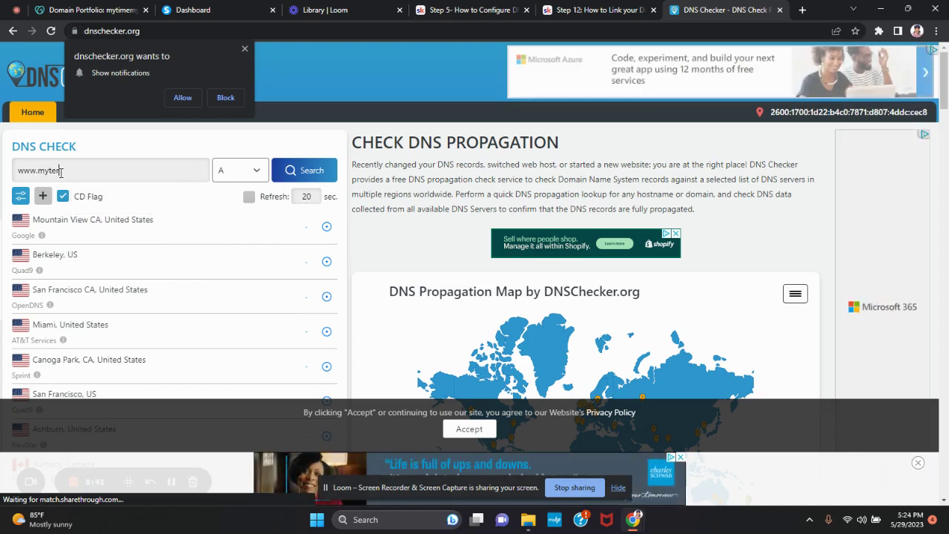
pyautogui.write('e')
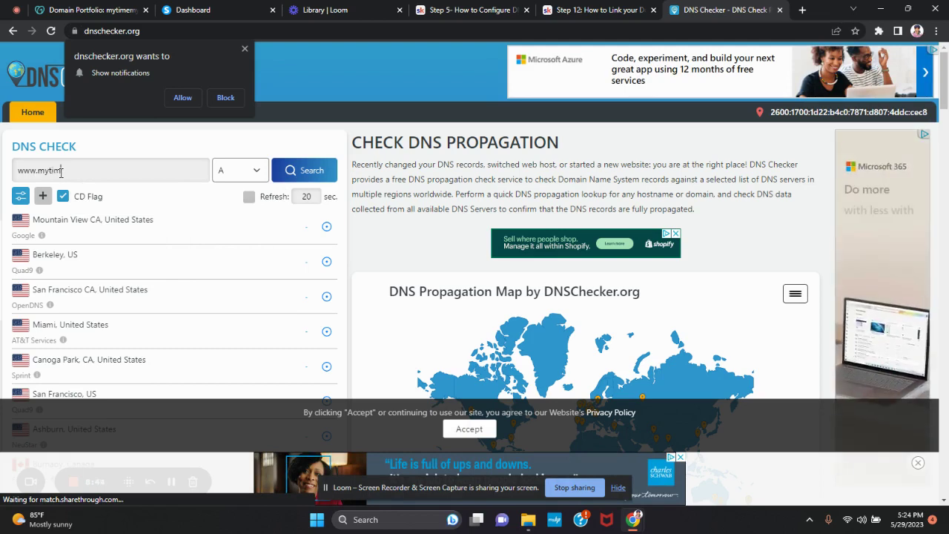
pyautogui.write('myter')
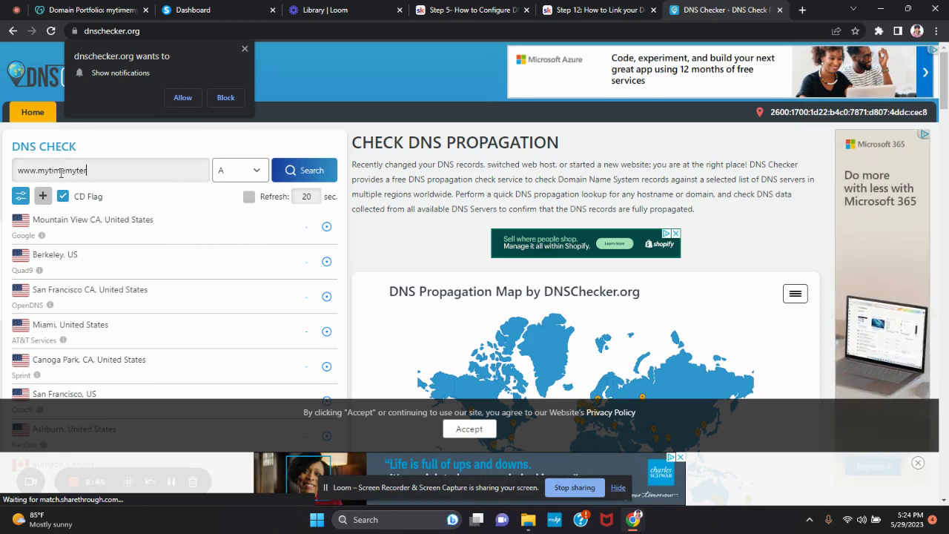
pyautogui.write('ms.com')
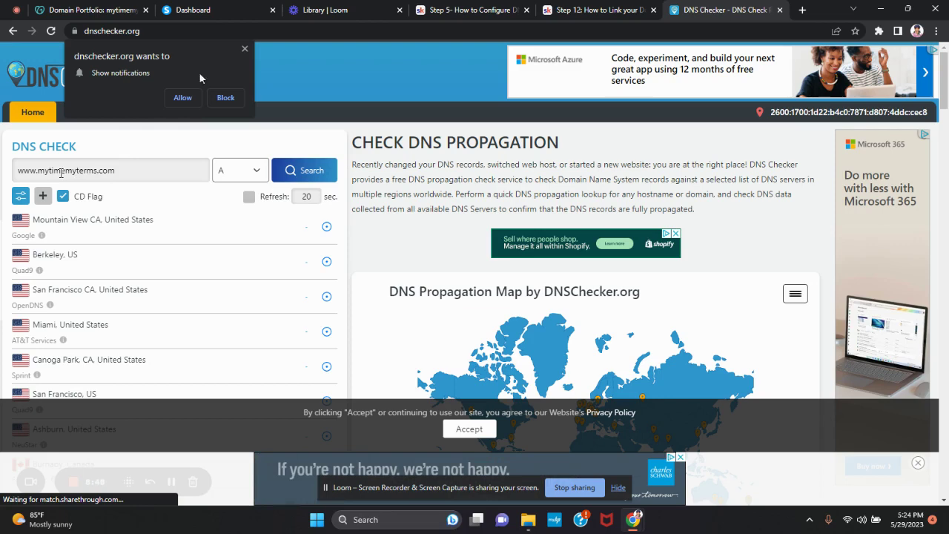
pyautogui.click(251, 170)
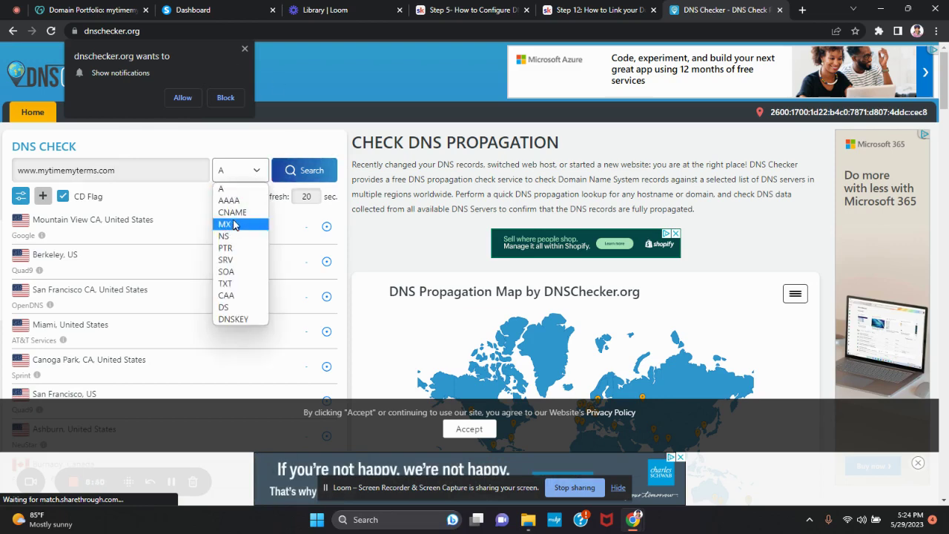
pyautogui.click(232, 207)
pyautogui.click(232, 172)
pyautogui.click(301, 171)
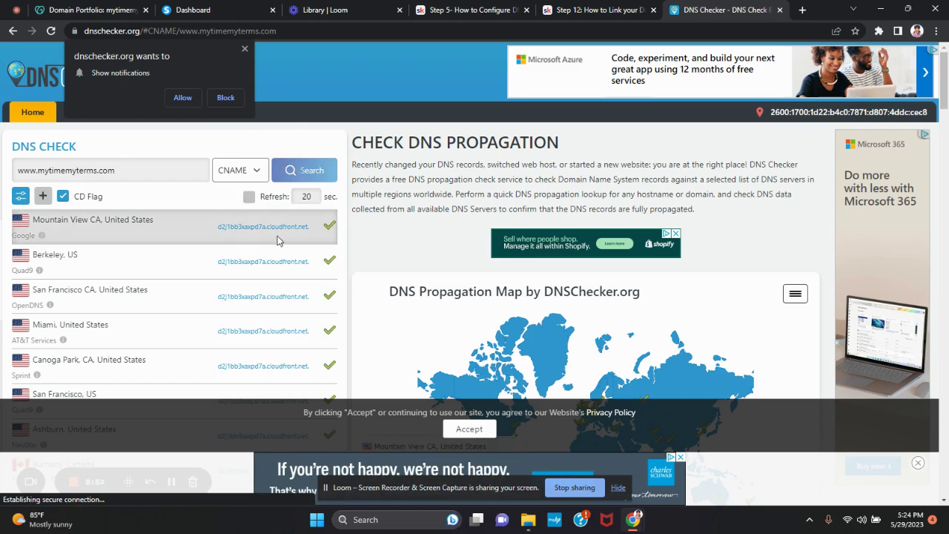
# - Examine the CNAME propagation results across the worldwide DNS servers and on the propagation map
pyautogui.scroll(-1, 323, 247)
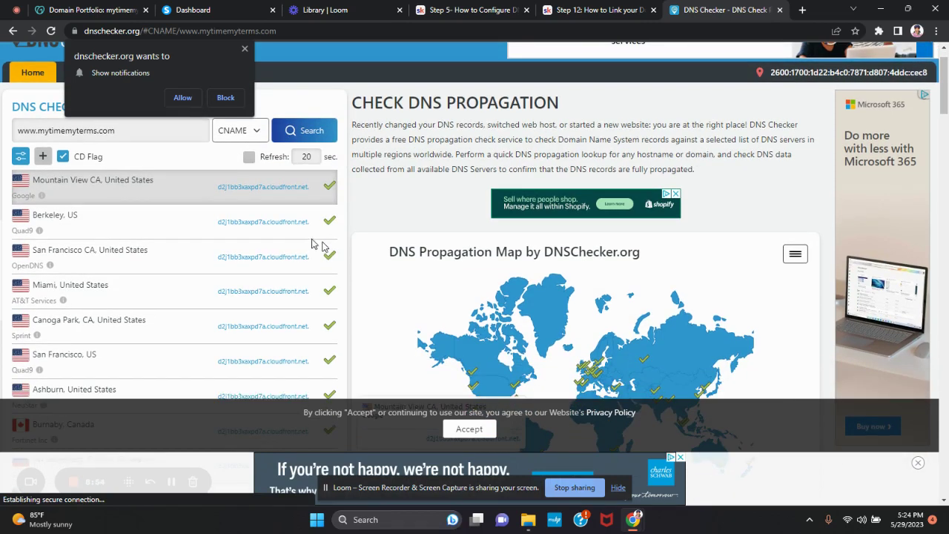
pyautogui.scroll(-3, 317, 244)
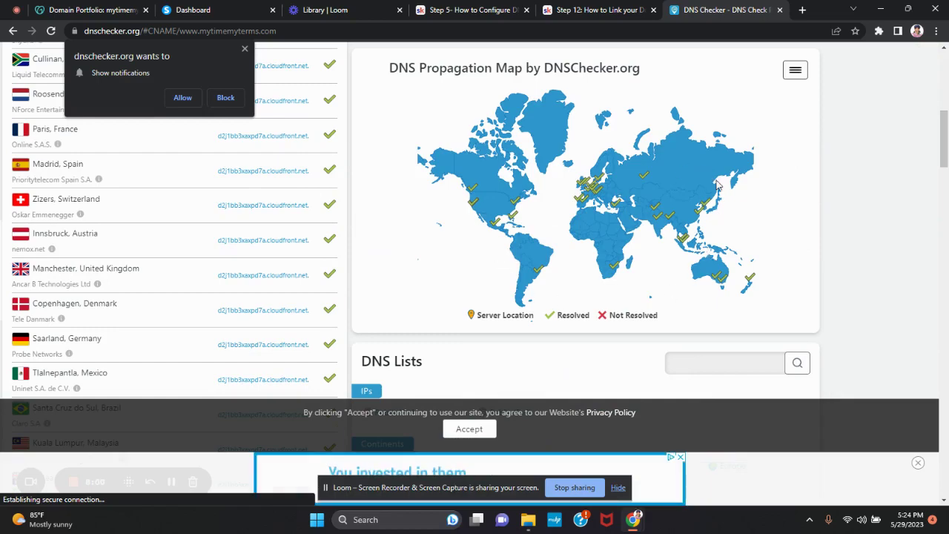
pyautogui.scroll(-5, 271, 275)
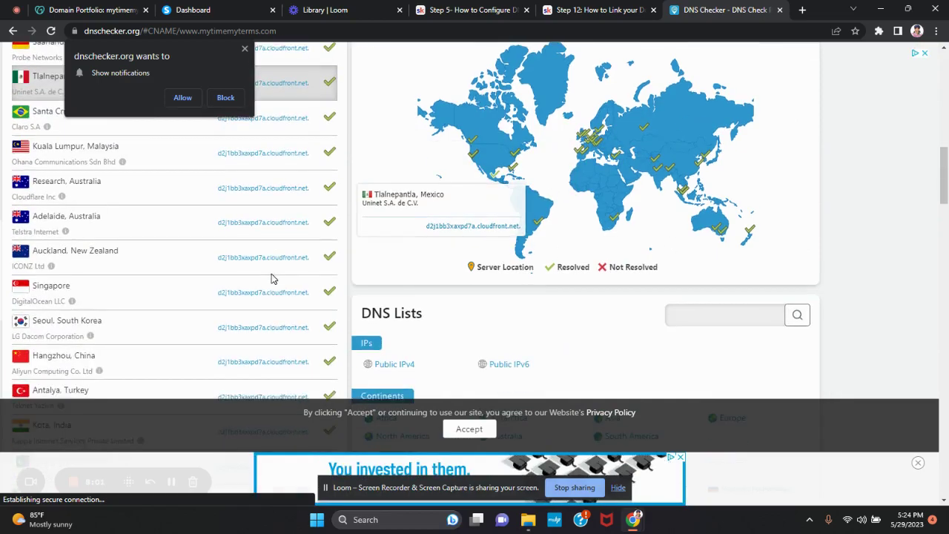
pyautogui.scroll(-7, 272, 278)
pyautogui.scroll(2, 295, 241)
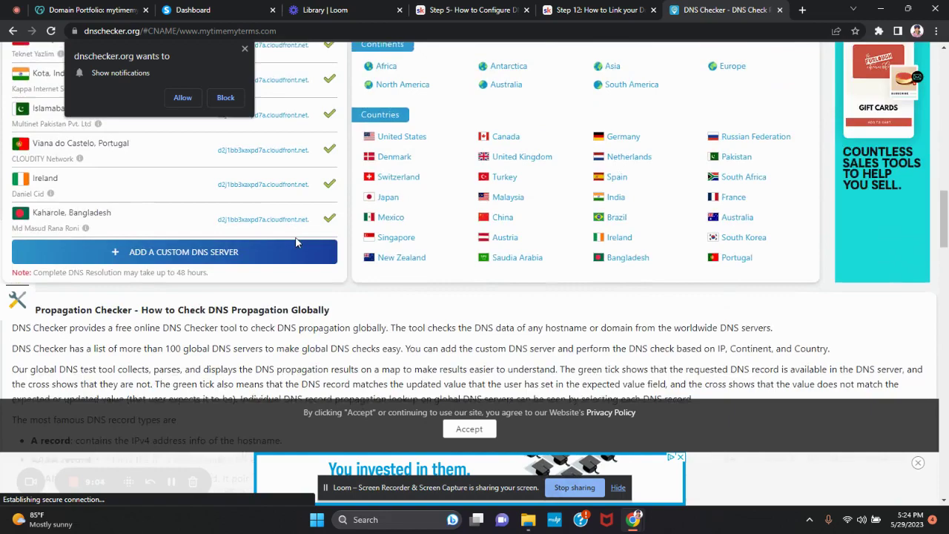
pyautogui.scroll(10, 295, 242)
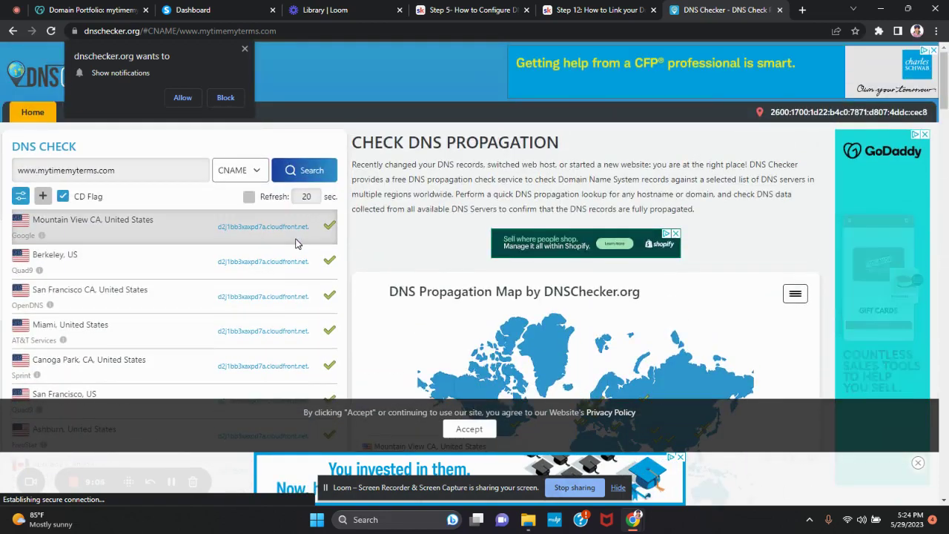
pyautogui.scroll(-2, 295, 242)
pyautogui.scroll(-6, 295, 242)
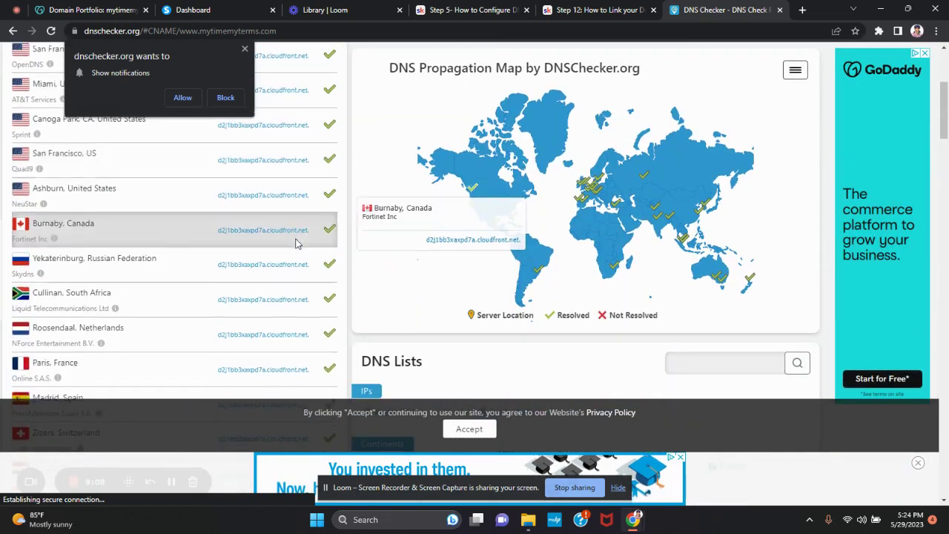
pyautogui.scroll(-4, 296, 241)
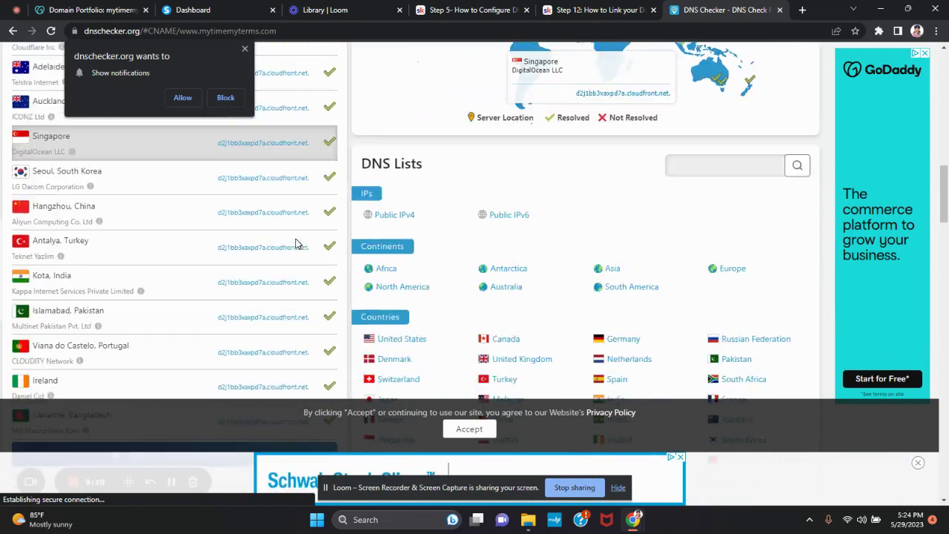
pyautogui.scroll(6, 295, 242)
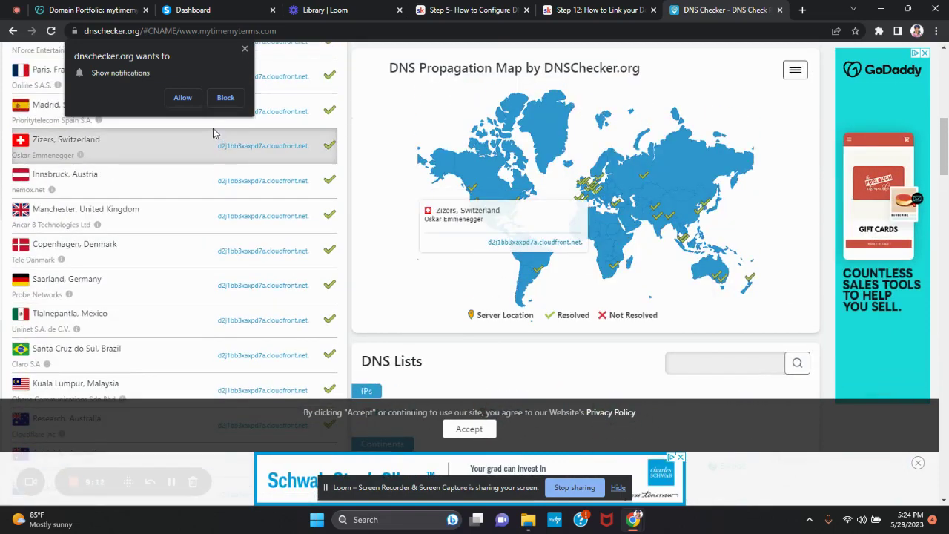
# - Allow dnschecker.org to show notifications
pyautogui.click(182, 97)
pyautogui.scroll(8, 310, 215)
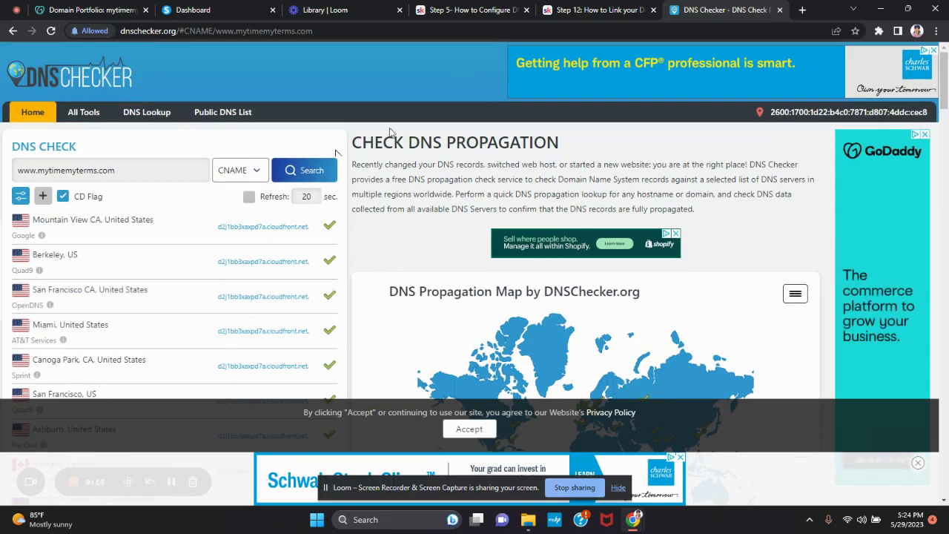
pyautogui.click(122, 17)
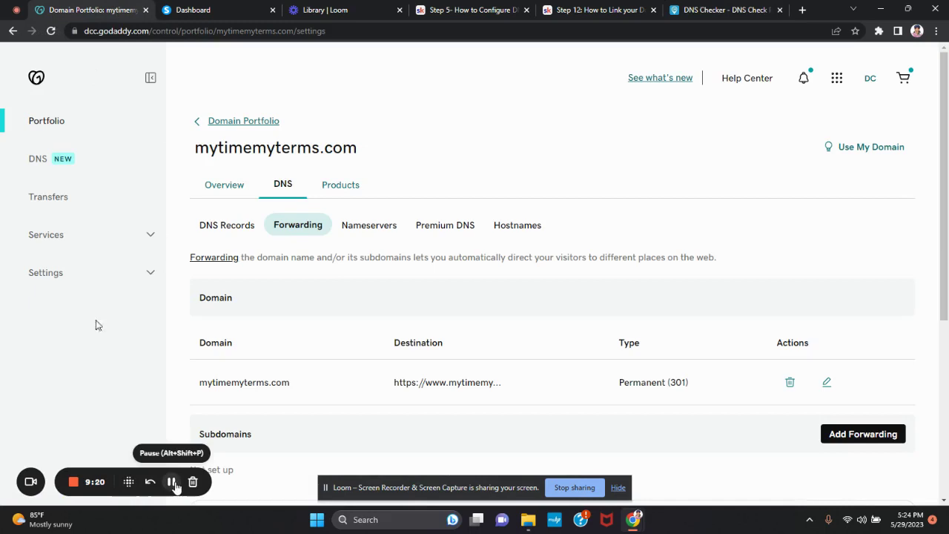
pyautogui.click(171, 482)
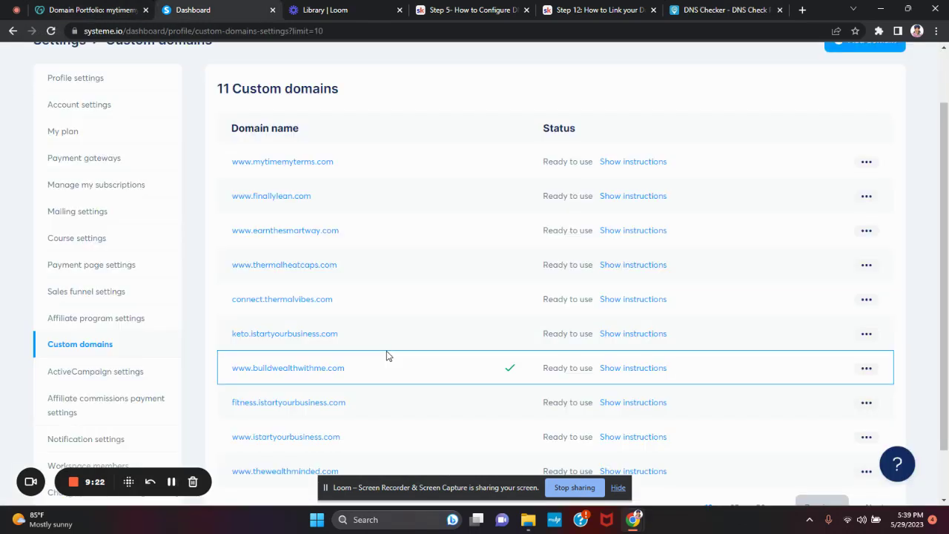